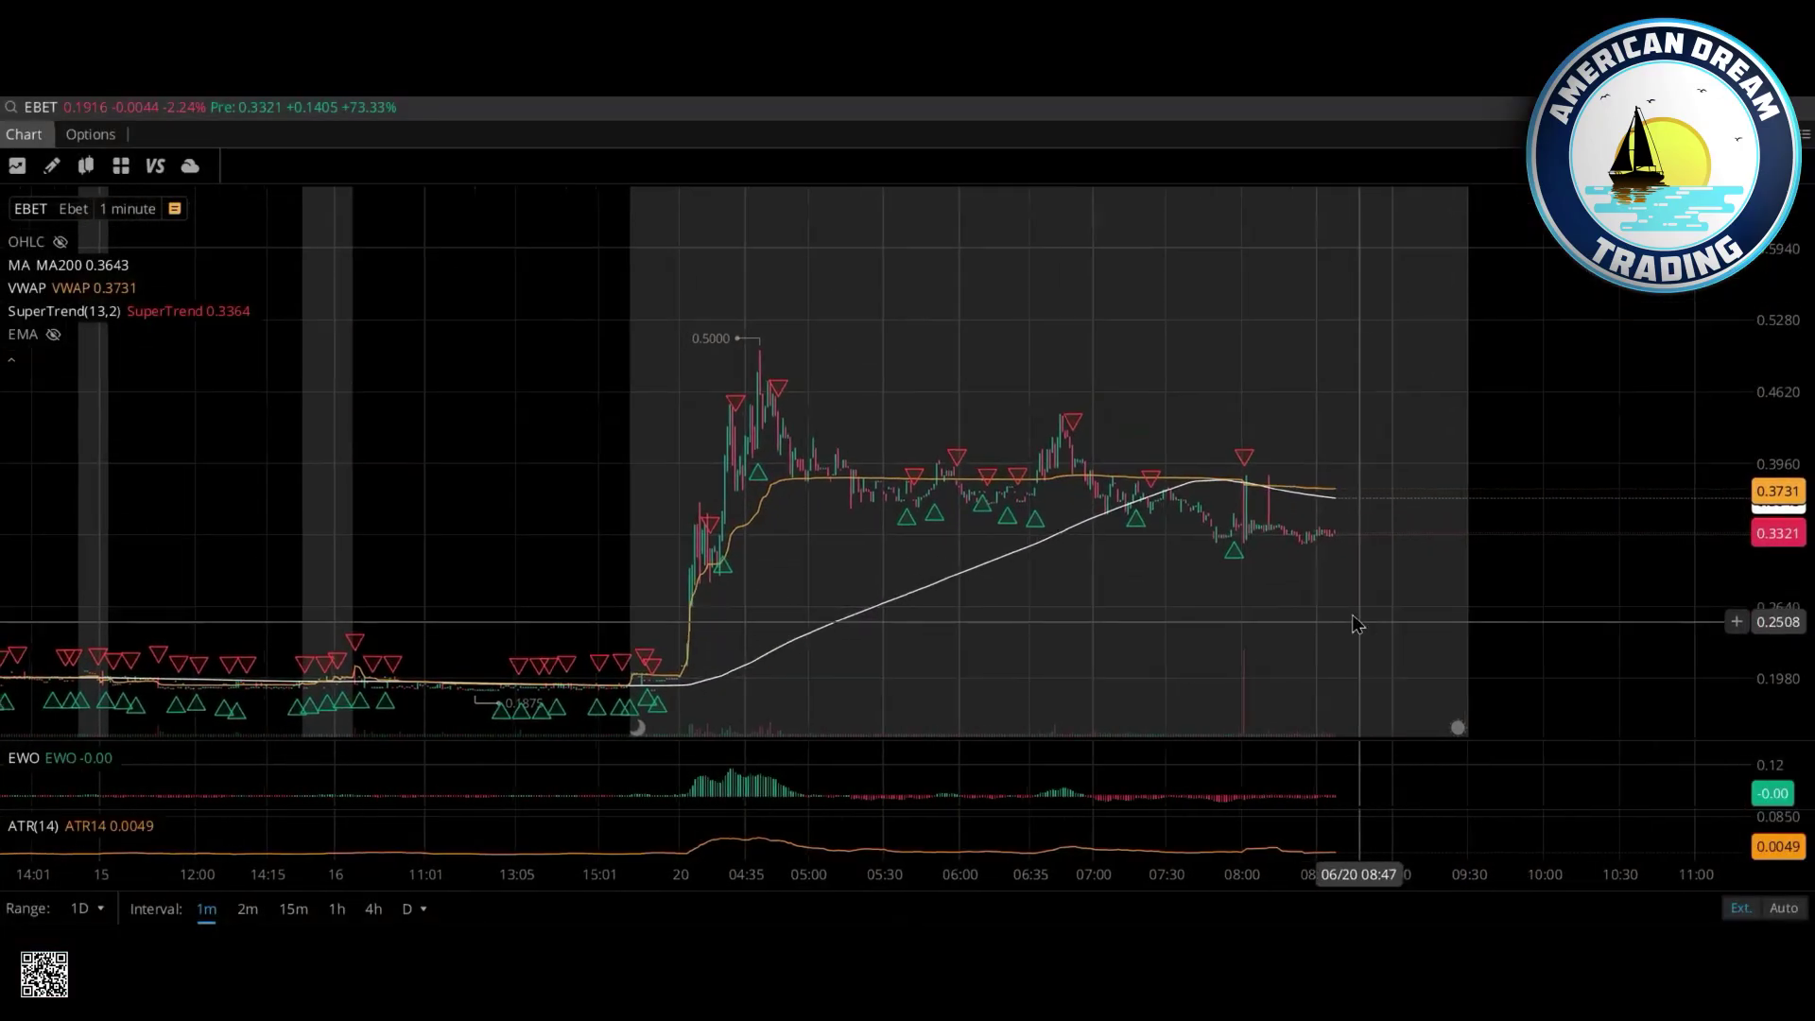
- Examine EBET's premarket price action against VWAP and the 200-period moving average on the 1-minute chart
{"action": "scroll", "coordinate": [1350, 662], "scroll_direction": "up", "scroll_amount": 2}
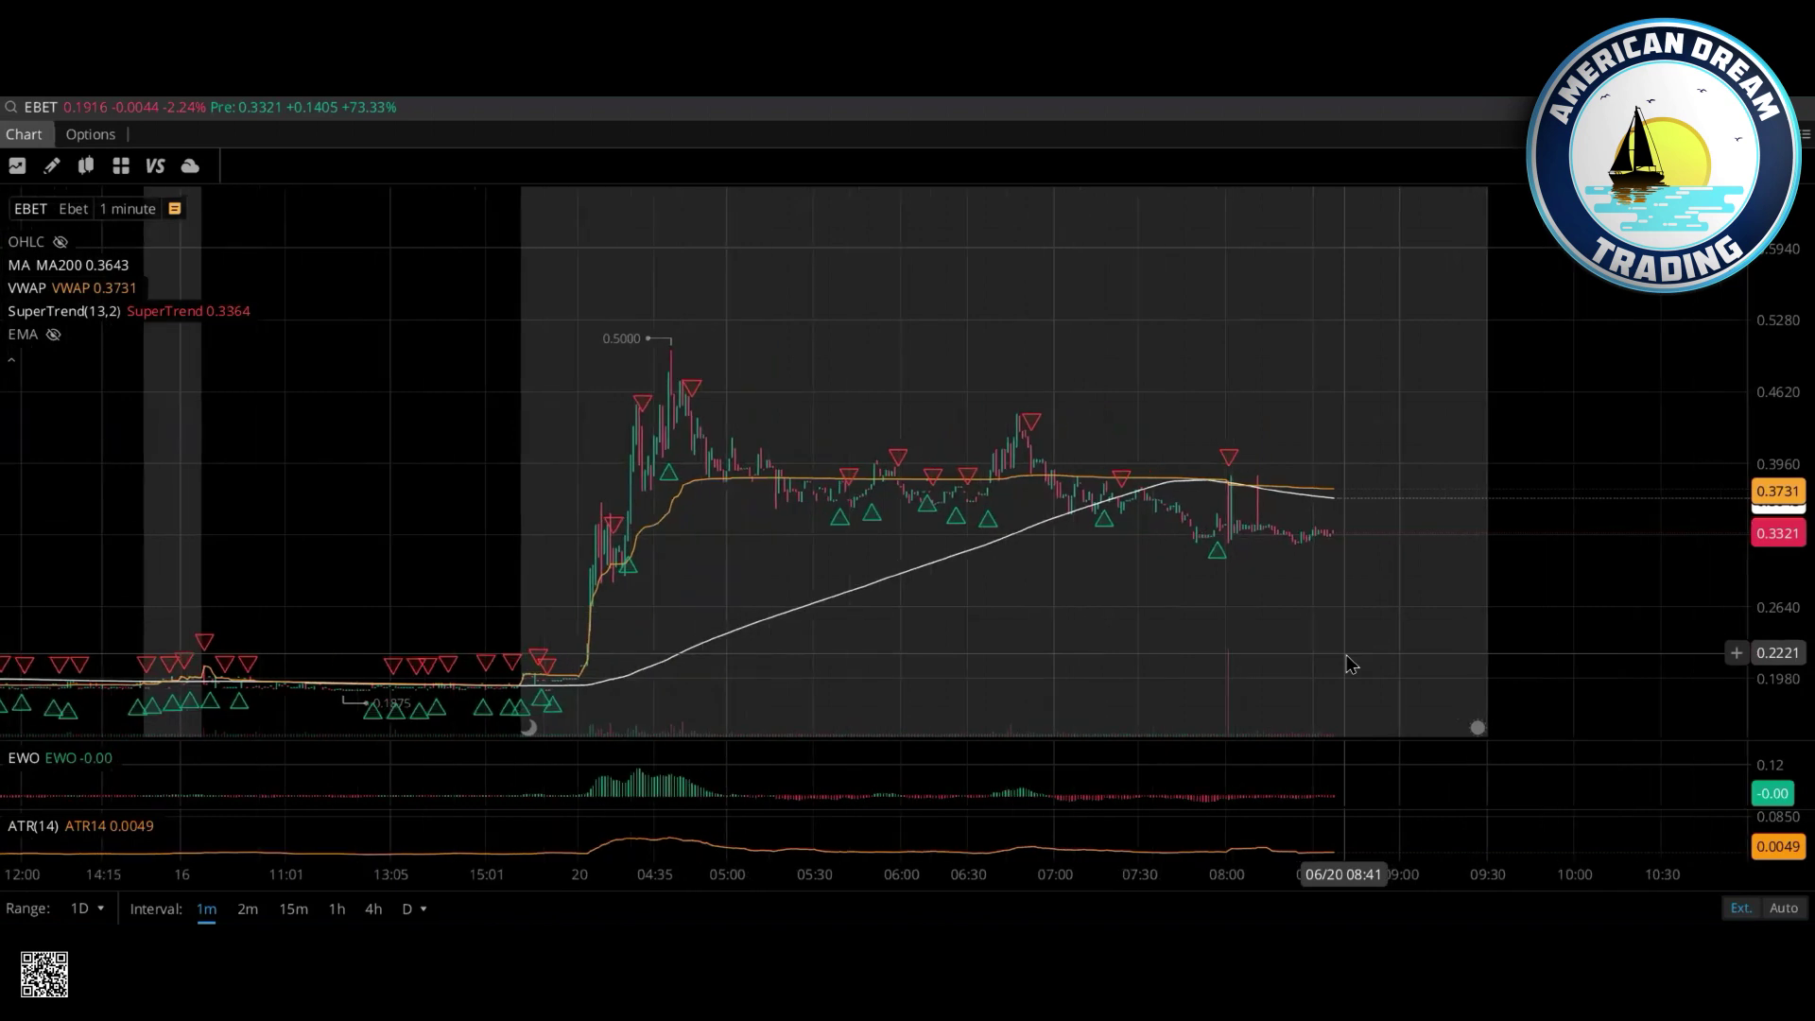
{"action": "left_click_drag", "start_coordinate": [1377, 653], "coordinate": [1464, 647]}
{"action": "scroll", "coordinate": [1467, 648], "scroll_direction": "left", "scroll_amount": 1}
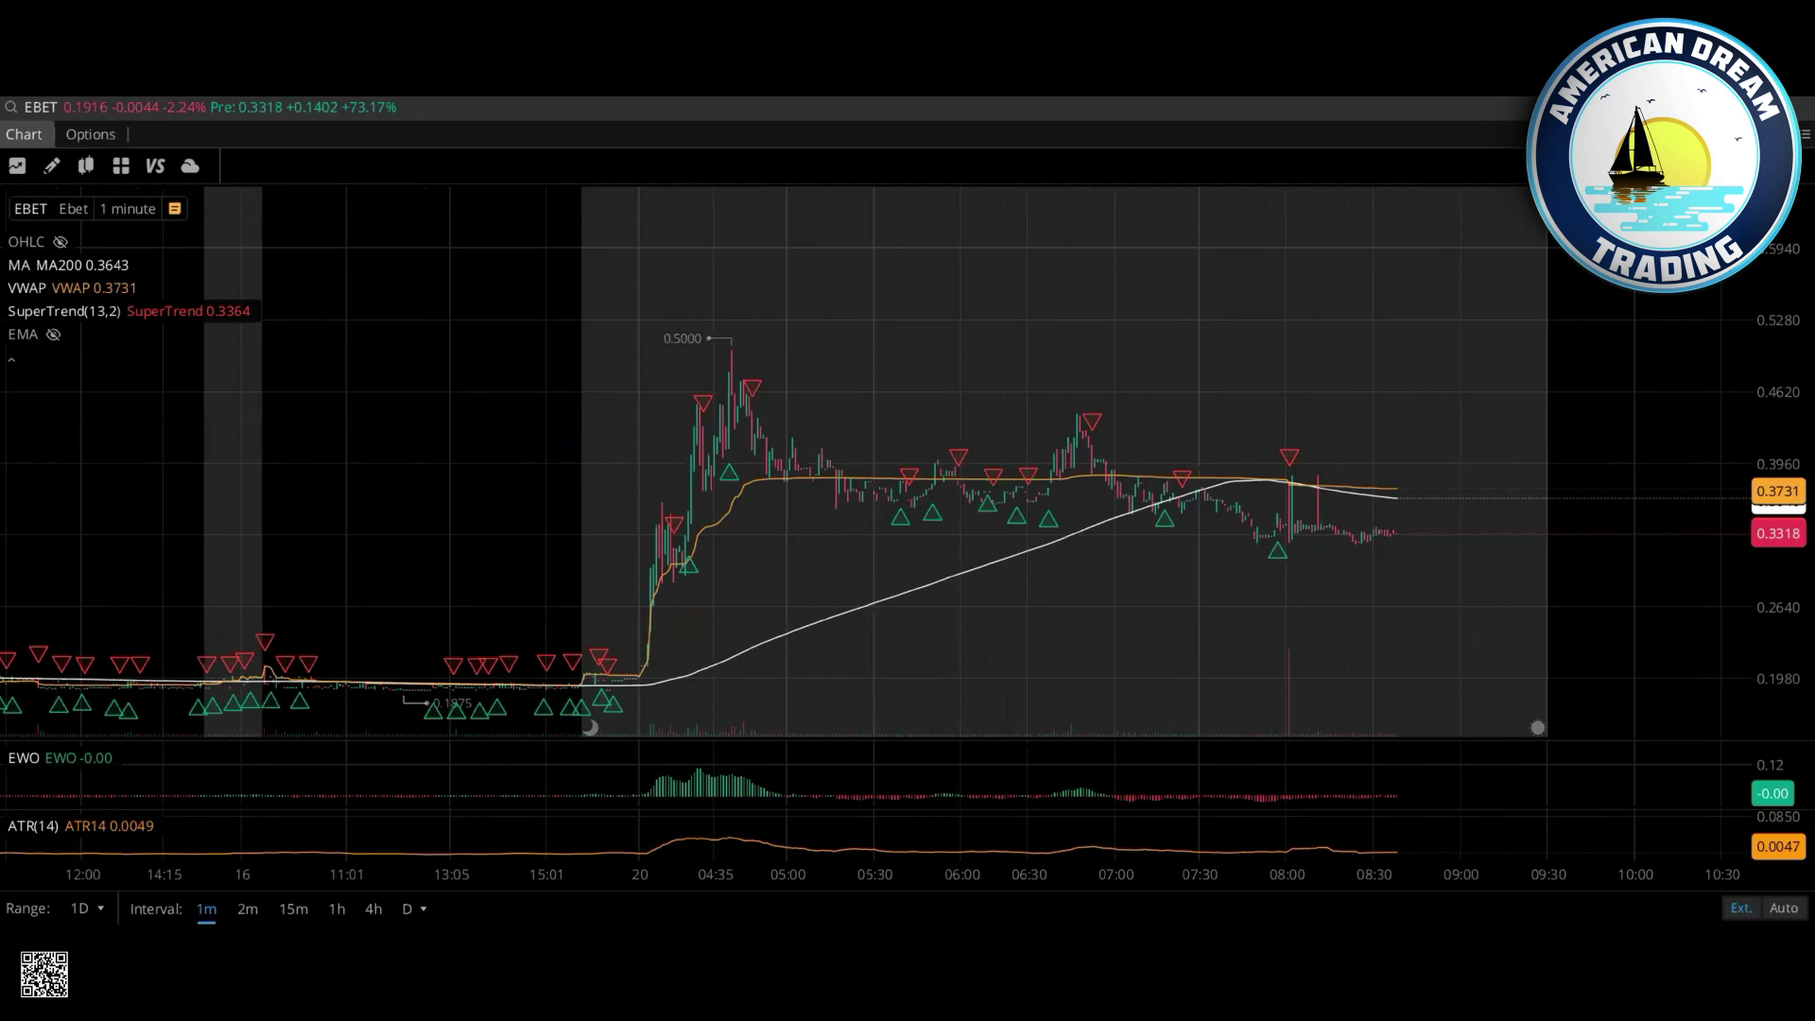
{"action": "left_click_drag", "start_coordinate": [1475, 512], "coordinate": [1485, 529]}
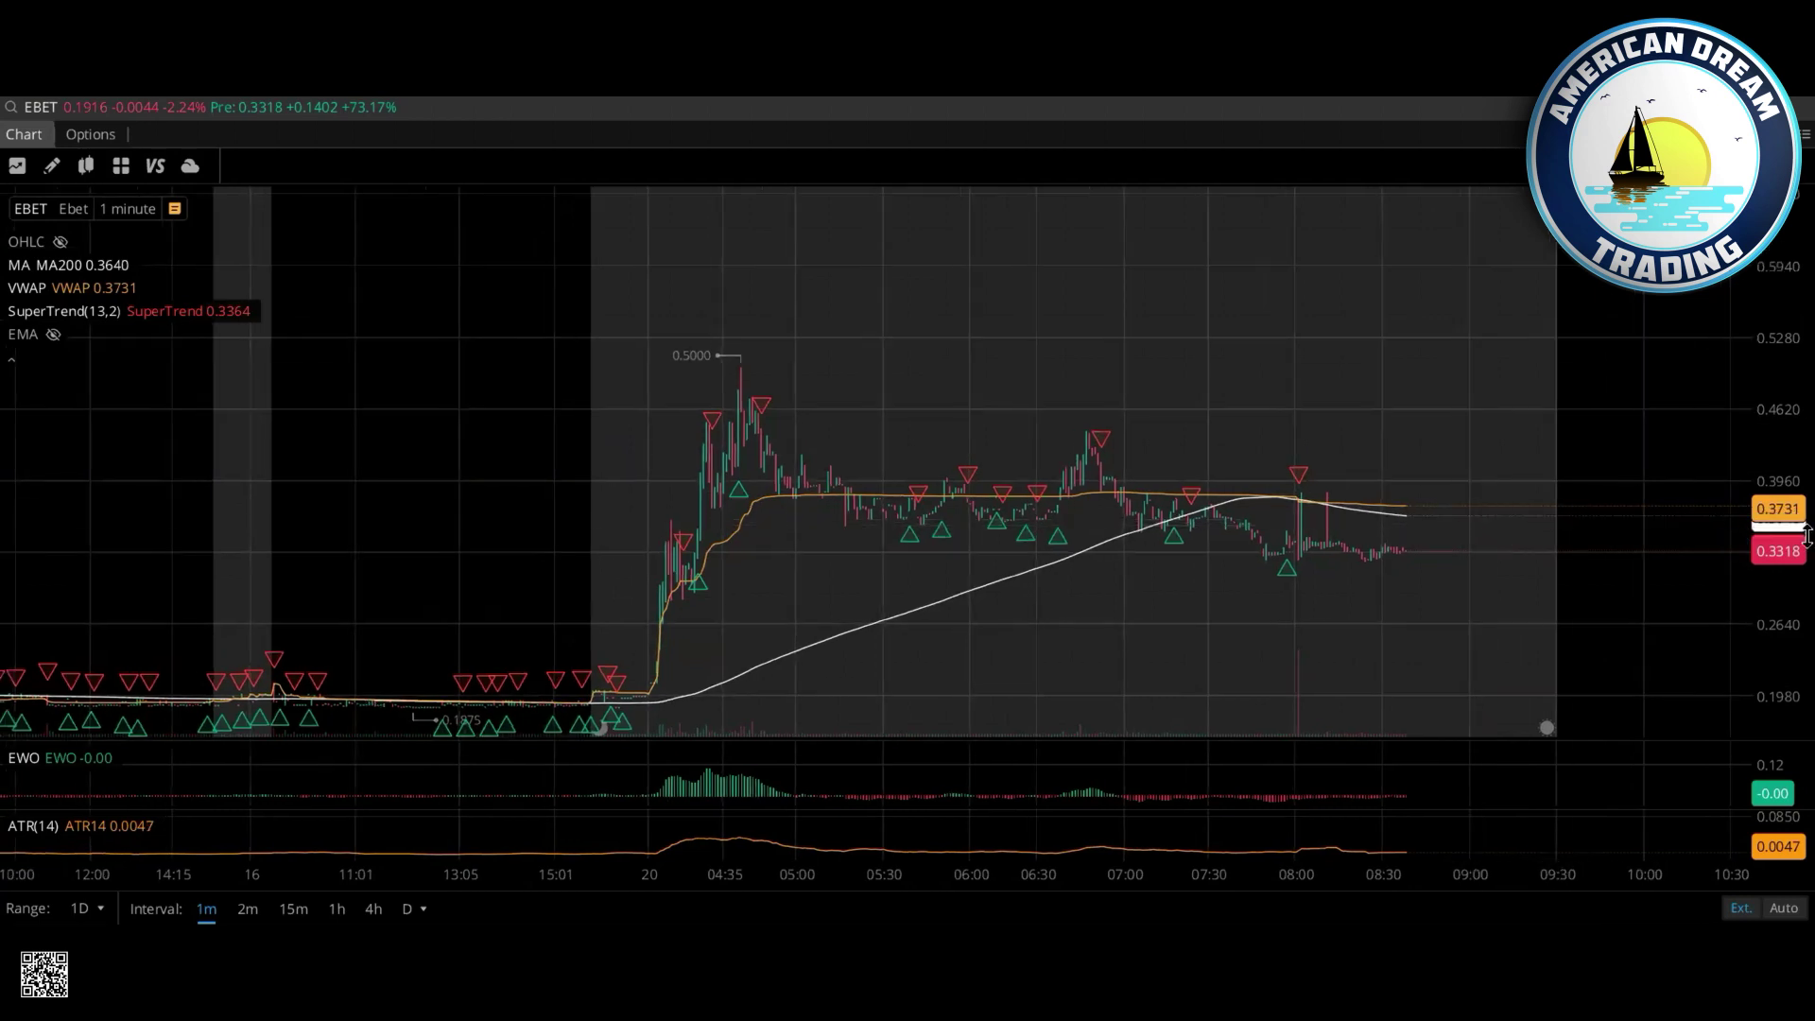
{"action": "left_click_drag", "start_coordinate": [1787, 534], "coordinate": [1775, 501]}
{"action": "left_click_drag", "start_coordinate": [1478, 612], "coordinate": [1424, 594]}
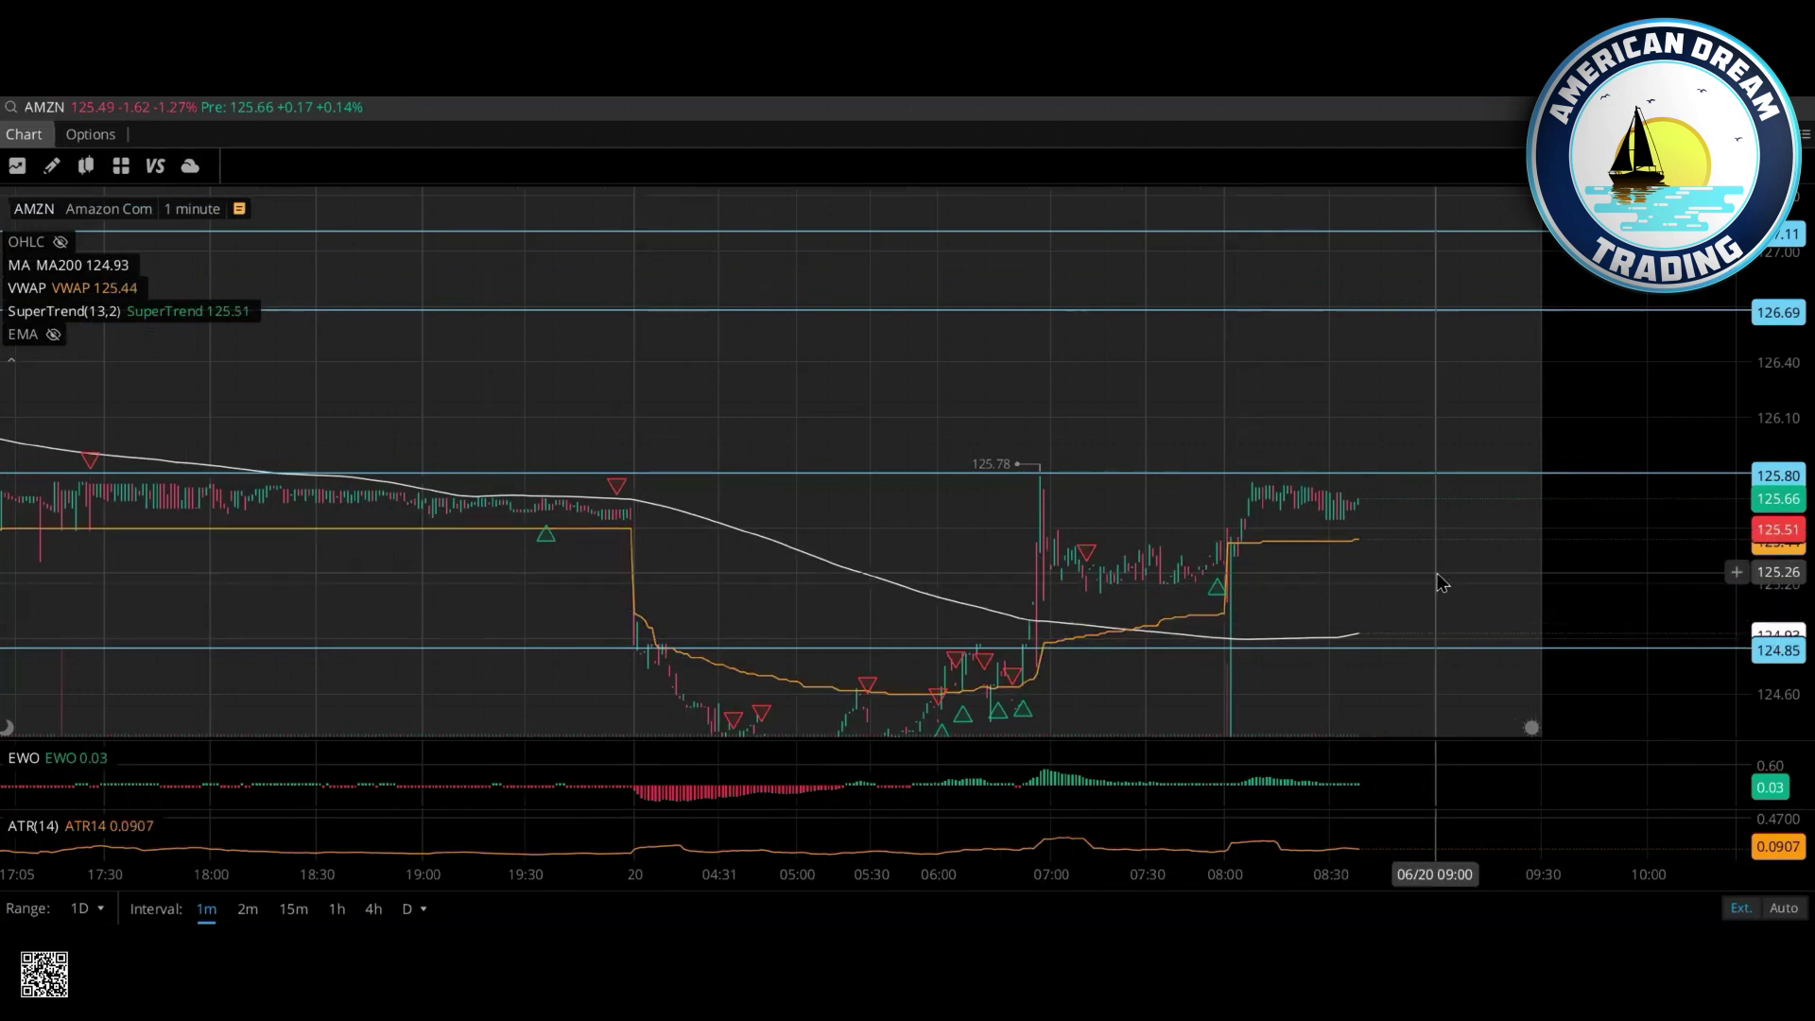
- Examine AMZN's premarket candles around VWAP and the 125.80 level on the 1-minute chart
{"action": "scroll", "coordinate": [1438, 579], "scroll_direction": "up", "scroll_amount": 3}
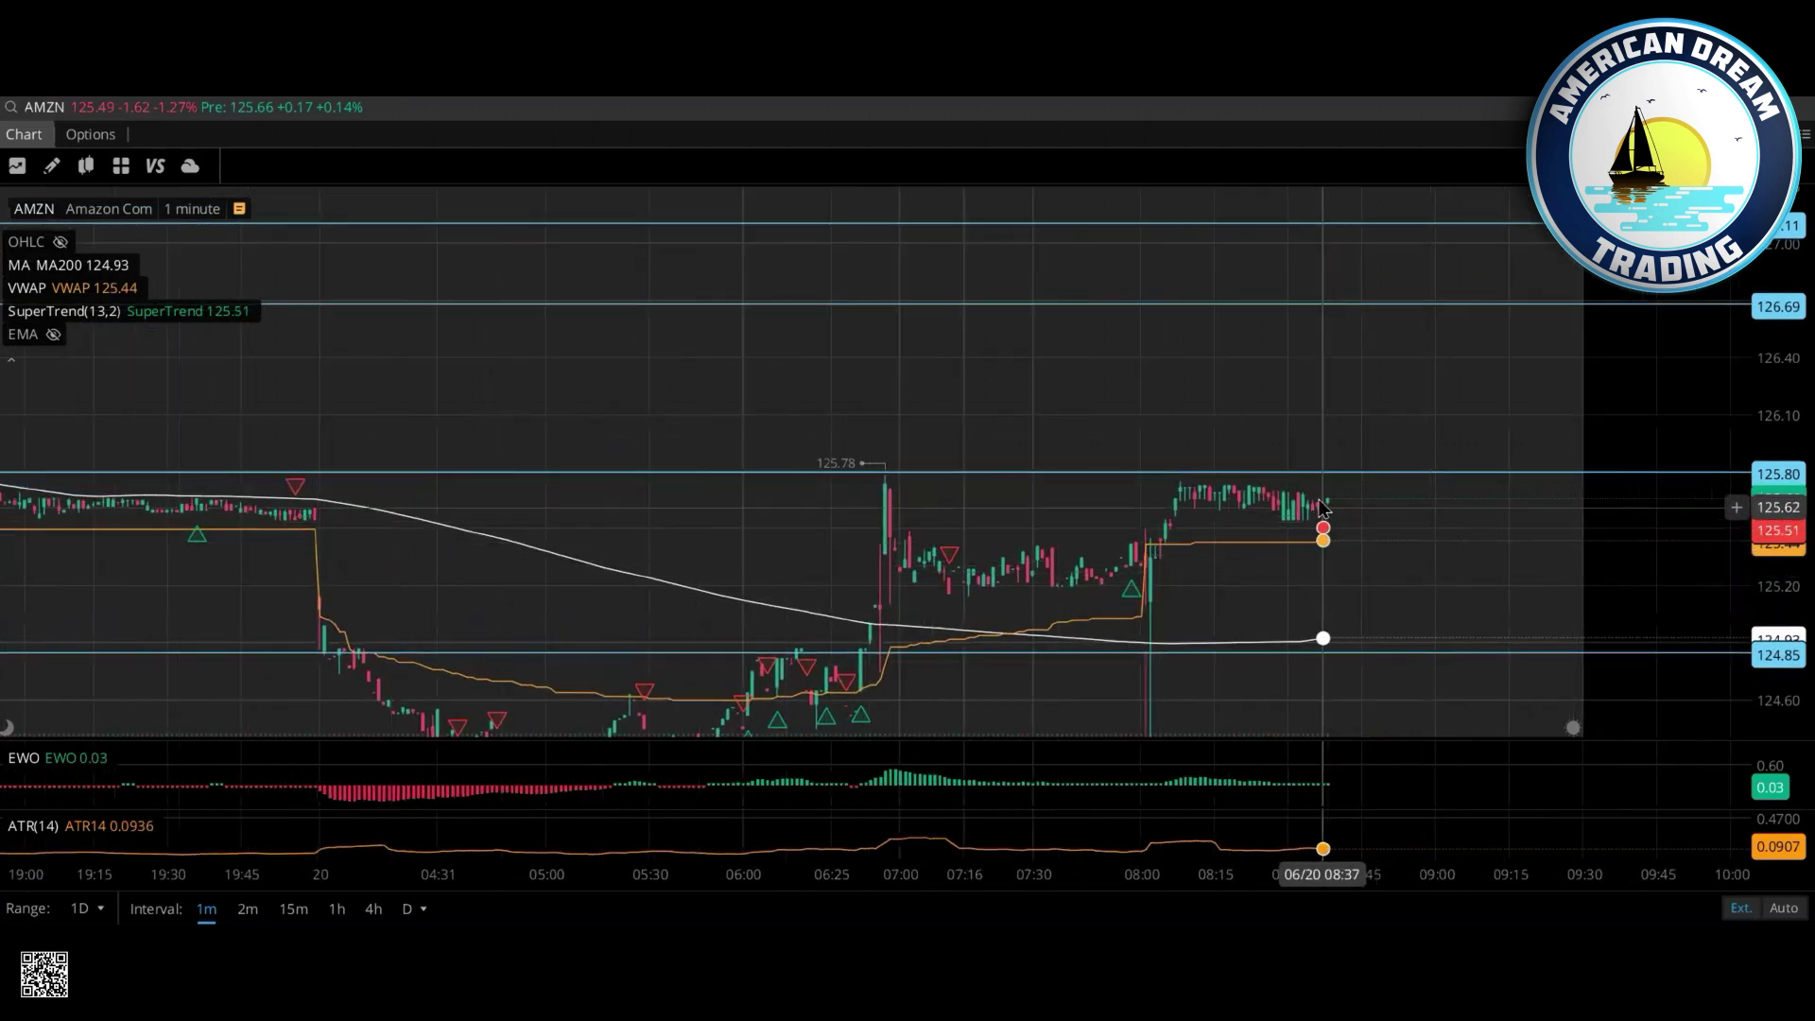
{"action": "scroll", "coordinate": [1380, 454], "scroll_direction": "up", "scroll_amount": 5}
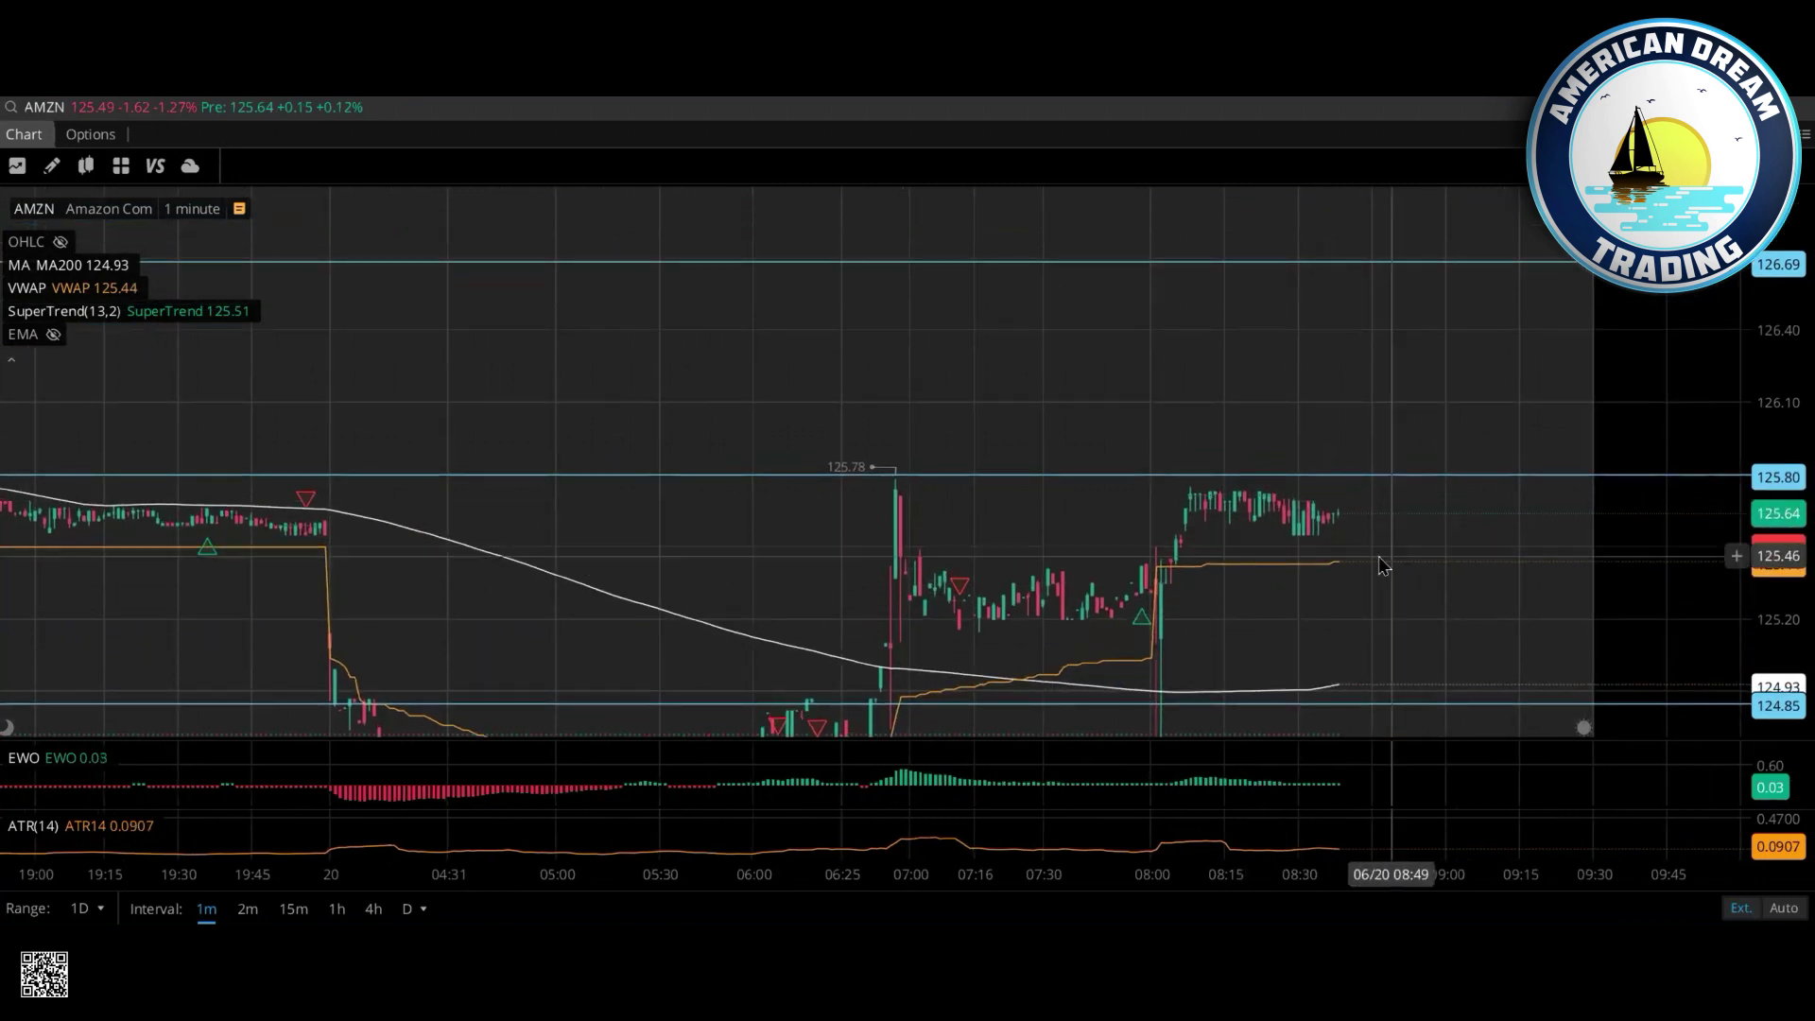
{"action": "scroll", "coordinate": [1594, 591], "scroll_direction": "up", "scroll_amount": 5}
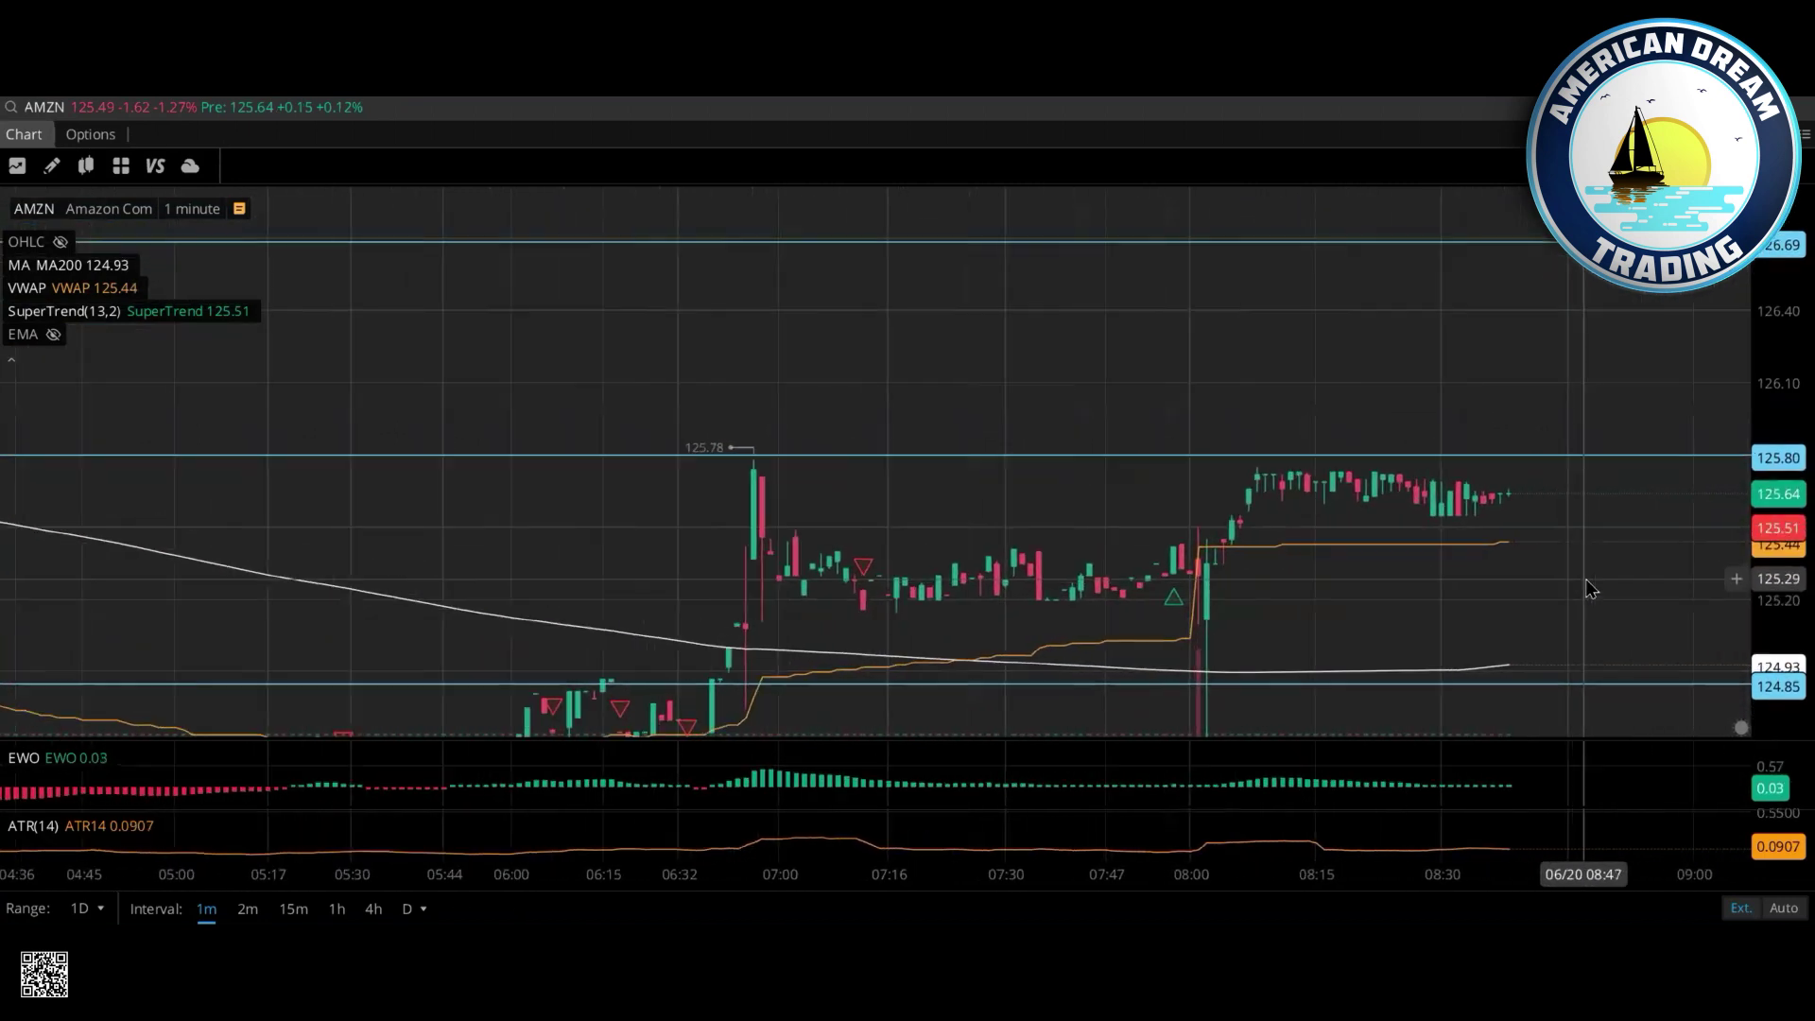
{"action": "left_click_drag", "start_coordinate": [1586, 582], "coordinate": [1583, 594]}
{"action": "left_click_drag", "start_coordinate": [1778, 596], "coordinate": [1777, 529]}
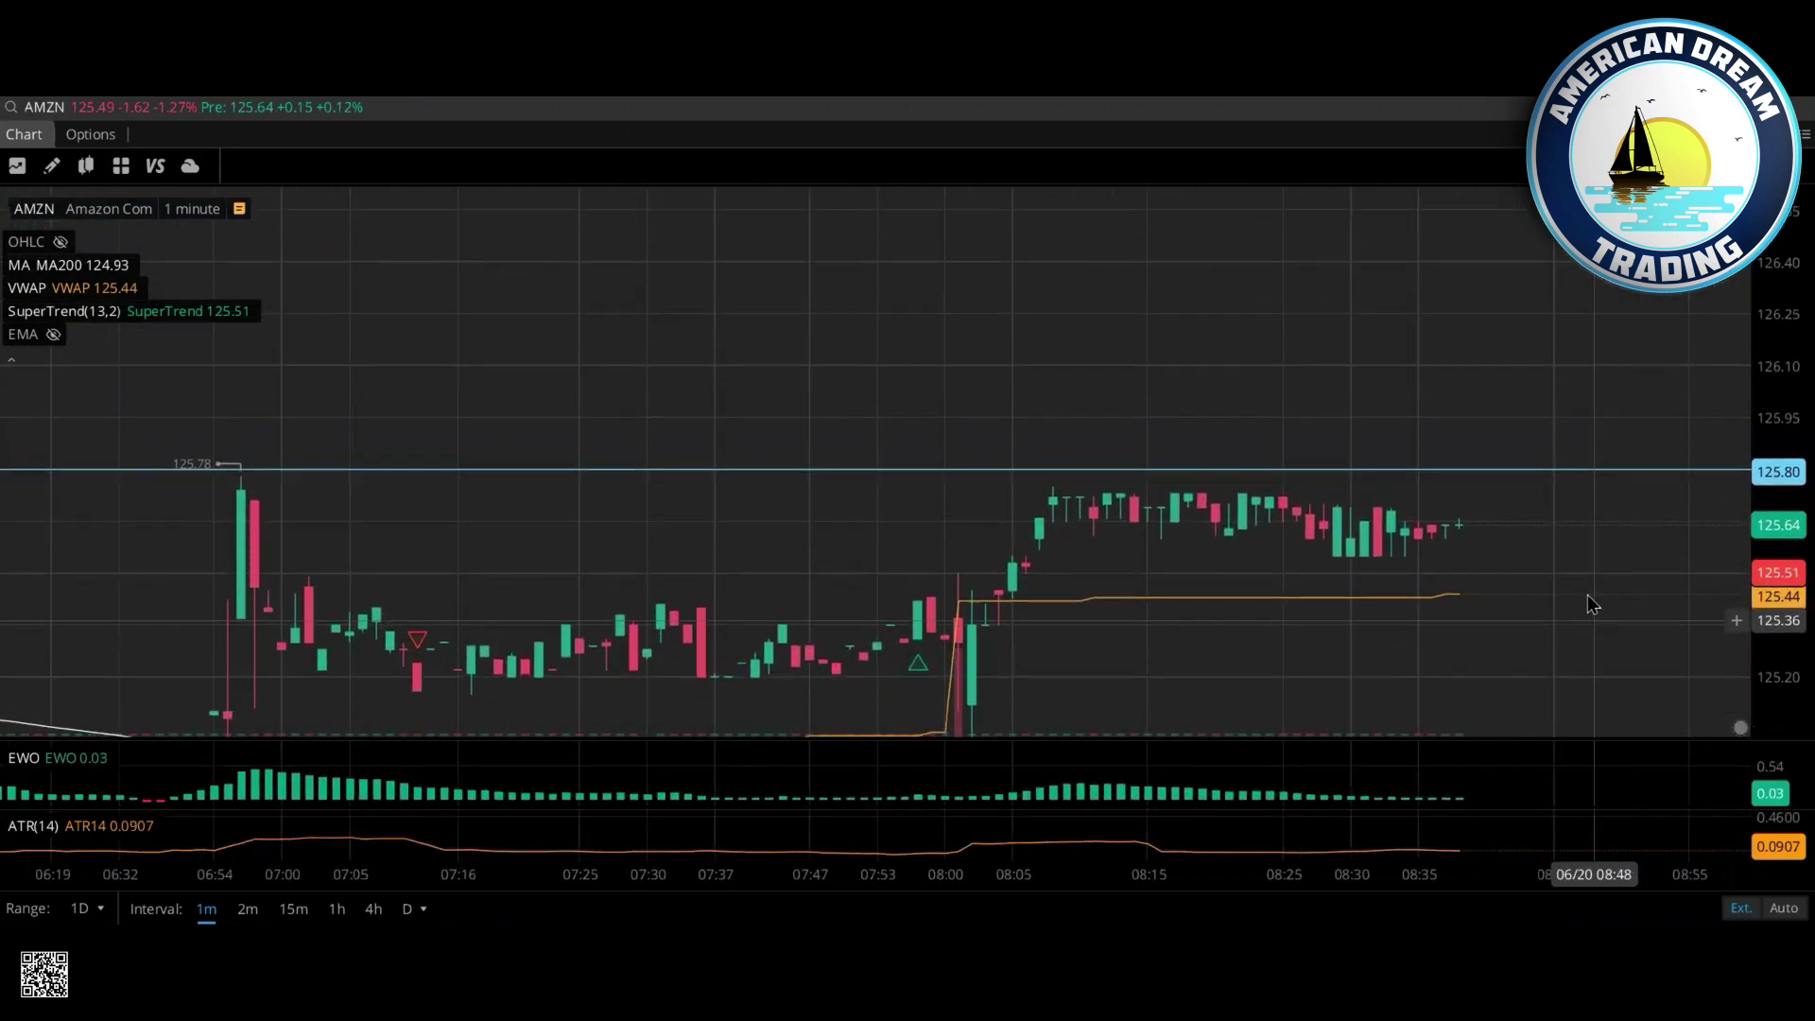
{"action": "left_click_drag", "start_coordinate": [1588, 603], "coordinate": [1586, 539]}
{"action": "left_click_drag", "start_coordinate": [1778, 525], "coordinate": [1777, 543]}
{"action": "scroll", "coordinate": [1620, 518], "scroll_direction": "down", "scroll_amount": 1}
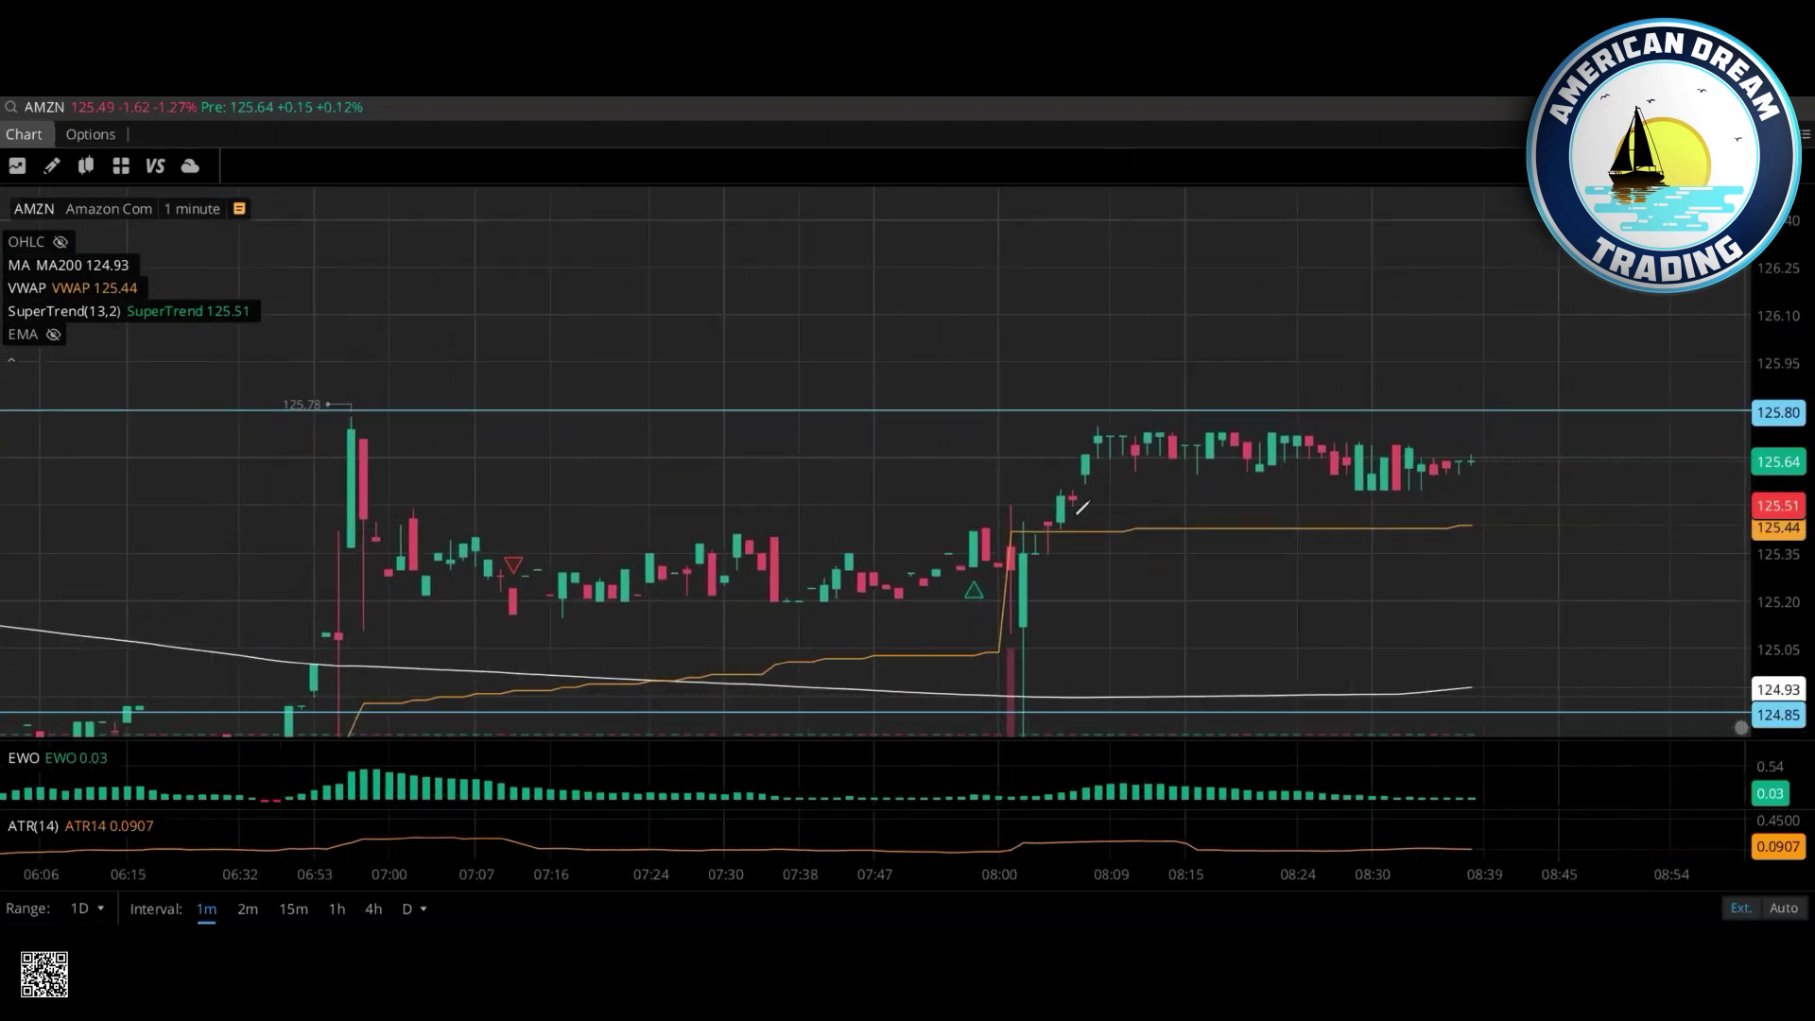
- Mark the AMZN candles breaking above VWAP after 08:00 with a freehand box and arrow, and trace the price path to the latest candle
{"action": "mouse_move", "coordinate": [1035, 514]}
{"action": "left_mouse_down"}
{"action": "mouse_move", "coordinate": [1069, 520]}
{"action": "mouse_move", "coordinate": [1078, 550]}
{"action": "mouse_move", "coordinate": [1064, 516]}
{"action": "left_mouse_up"}
{"action": "mouse_move", "coordinate": [1090, 600]}
{"action": "left_mouse_down"}
{"action": "mouse_move", "coordinate": [1064, 526]}
{"action": "mouse_move", "coordinate": [1084, 536]}
{"action": "left_mouse_up"}
{"action": "mouse_move", "coordinate": [1112, 548]}
{"action": "left_mouse_down"}
{"action": "mouse_move", "coordinate": [1070, 548]}
{"action": "mouse_move", "coordinate": [1111, 568]}
{"action": "mouse_move", "coordinate": [1151, 433]}
{"action": "mouse_move", "coordinate": [1308, 453]}
{"action": "left_mouse_up"}
{"action": "left_click_drag", "start_coordinate": [1468, 453], "coordinate": [1439, 438]}
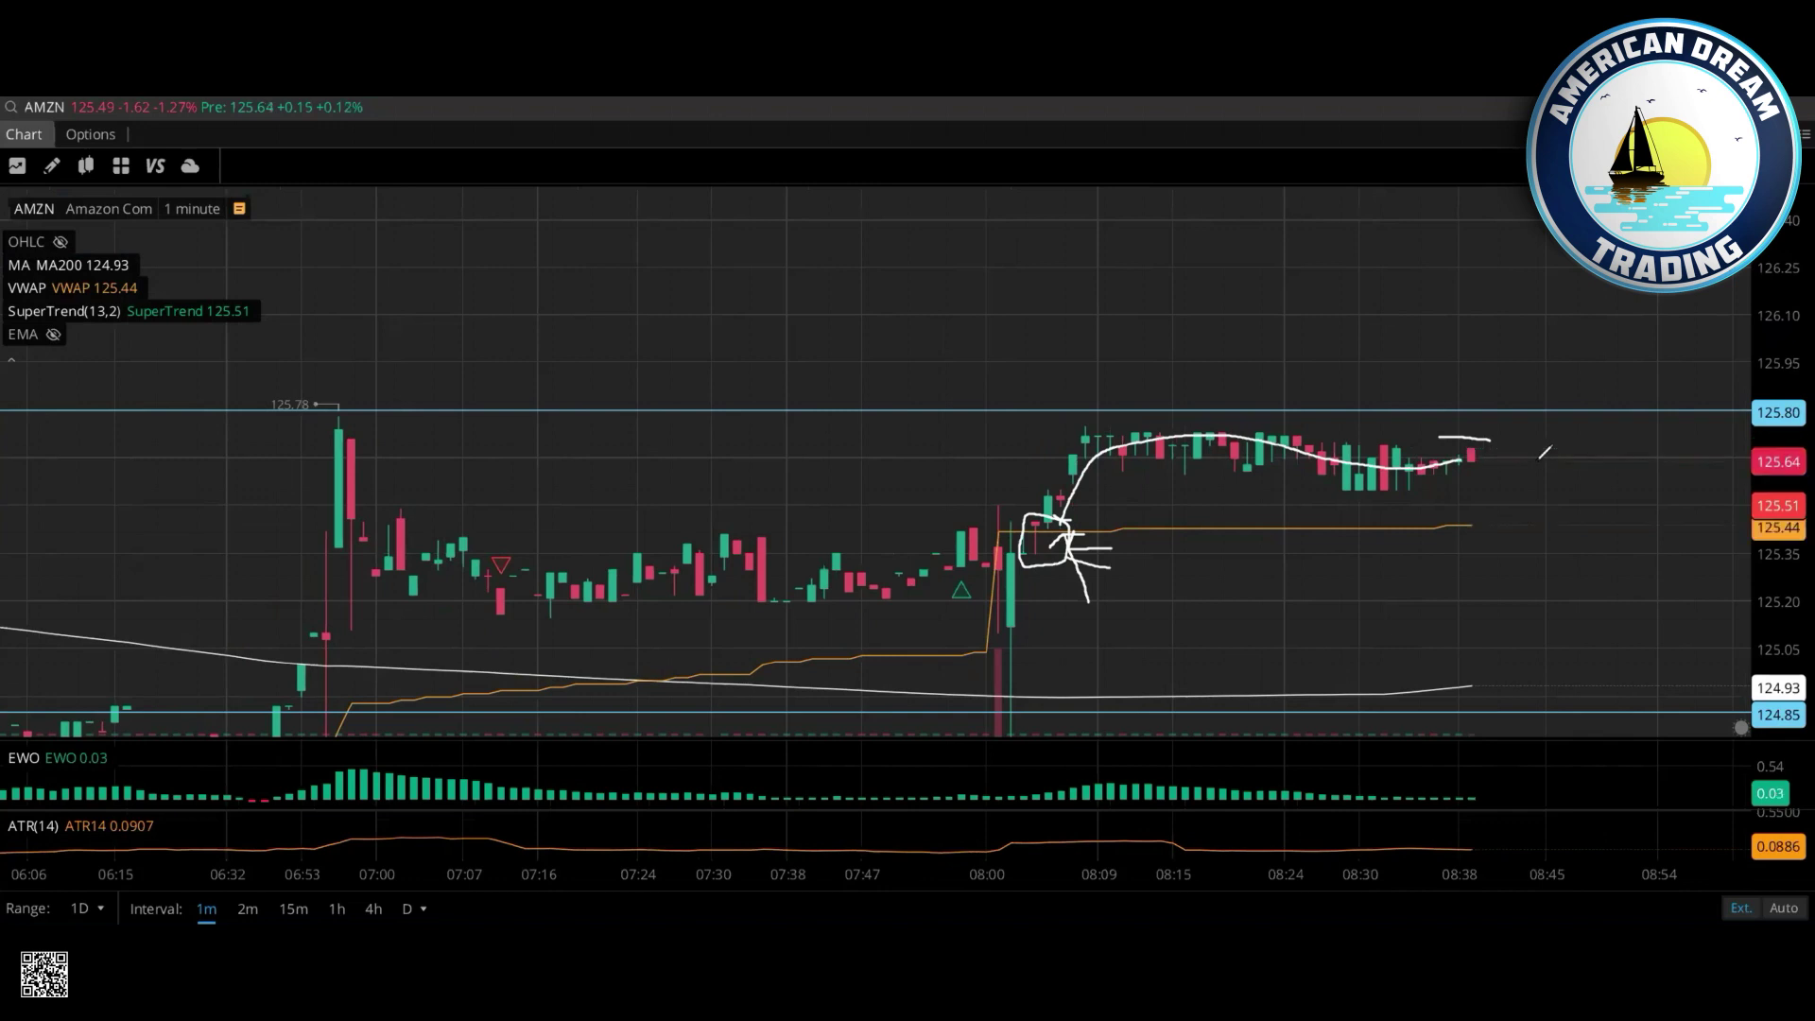
- Sketch an arrow from the latest AMZN candle down to VWAP and a wave bouncing off it, and erase all the freehand marks
{"action": "mouse_move", "coordinate": [1471, 461]}
{"action": "left_mouse_down"}
{"action": "mouse_move", "coordinate": [1464, 518]}
{"action": "mouse_move", "coordinate": [1444, 513]}
{"action": "mouse_move", "coordinate": [1455, 534]}
{"action": "left_mouse_up"}
{"action": "left_click_drag", "start_coordinate": [1454, 537], "coordinate": [1467, 547]}
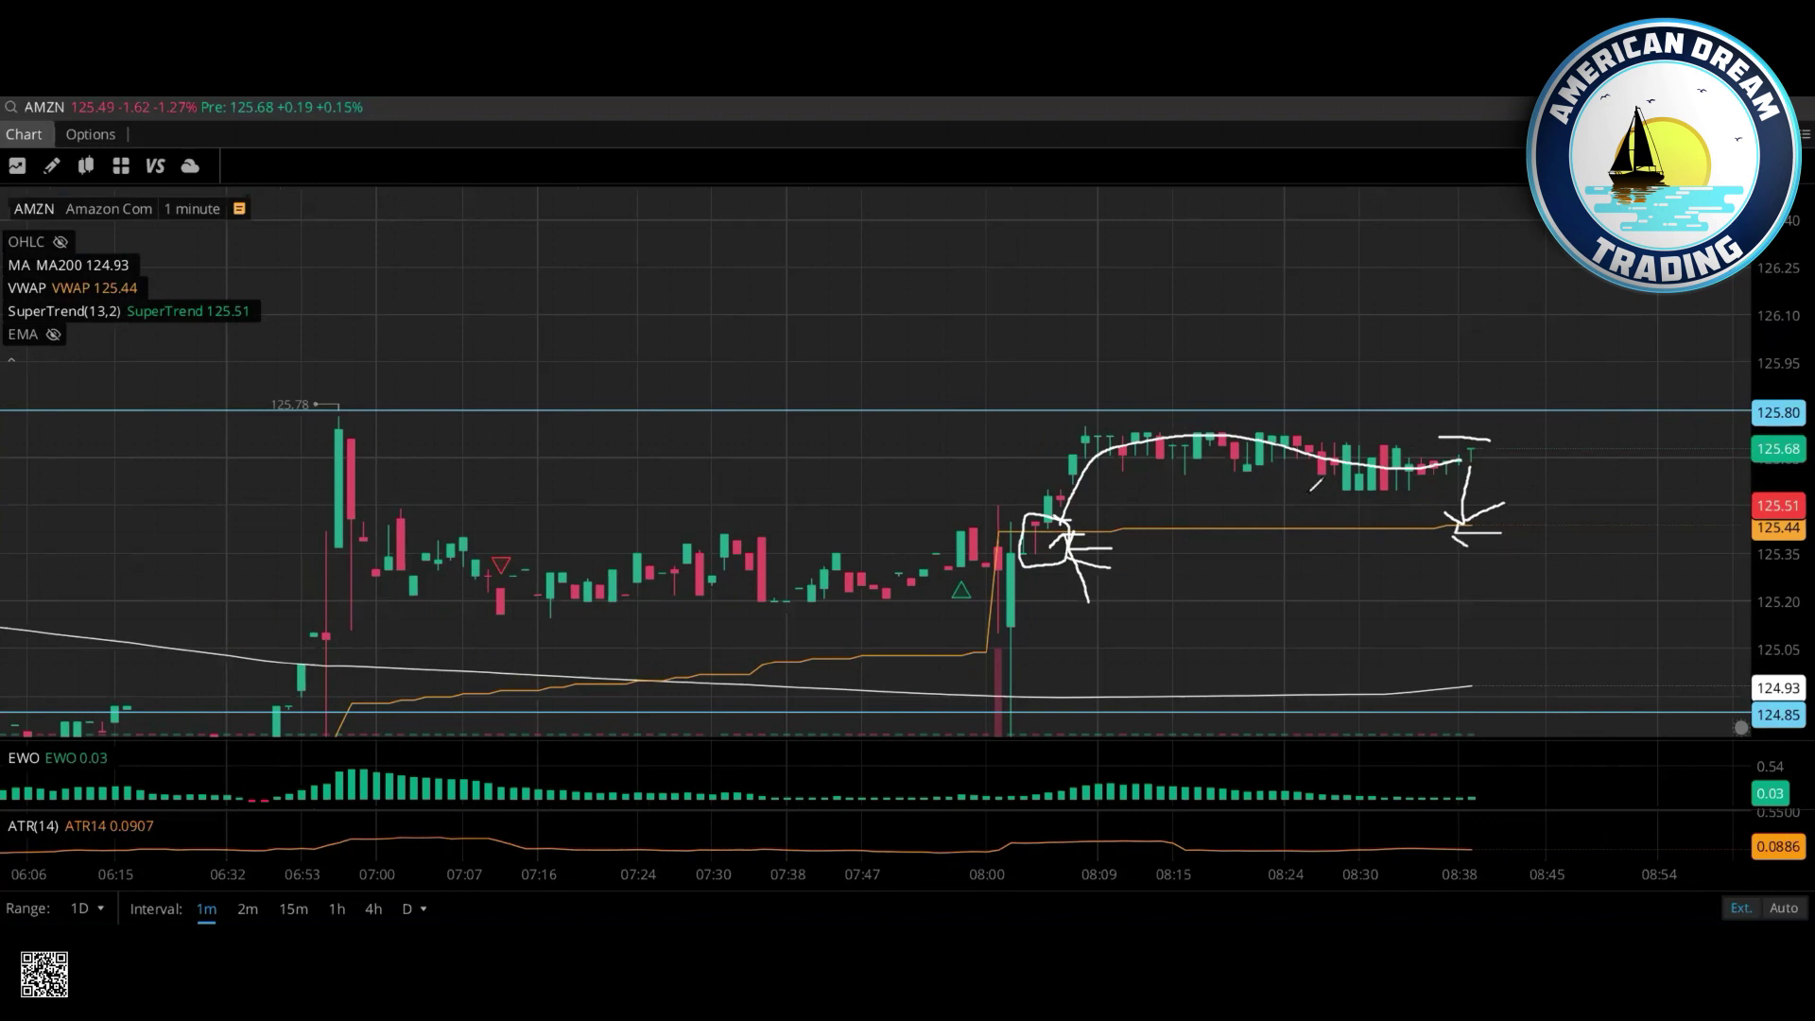
{"action": "mouse_move", "coordinate": [1305, 493]}
{"action": "left_mouse_down"}
{"action": "mouse_move", "coordinate": [1524, 457]}
{"action": "mouse_move", "coordinate": [1631, 532]}
{"action": "mouse_move", "coordinate": [1787, 527]}
{"action": "left_mouse_up"}
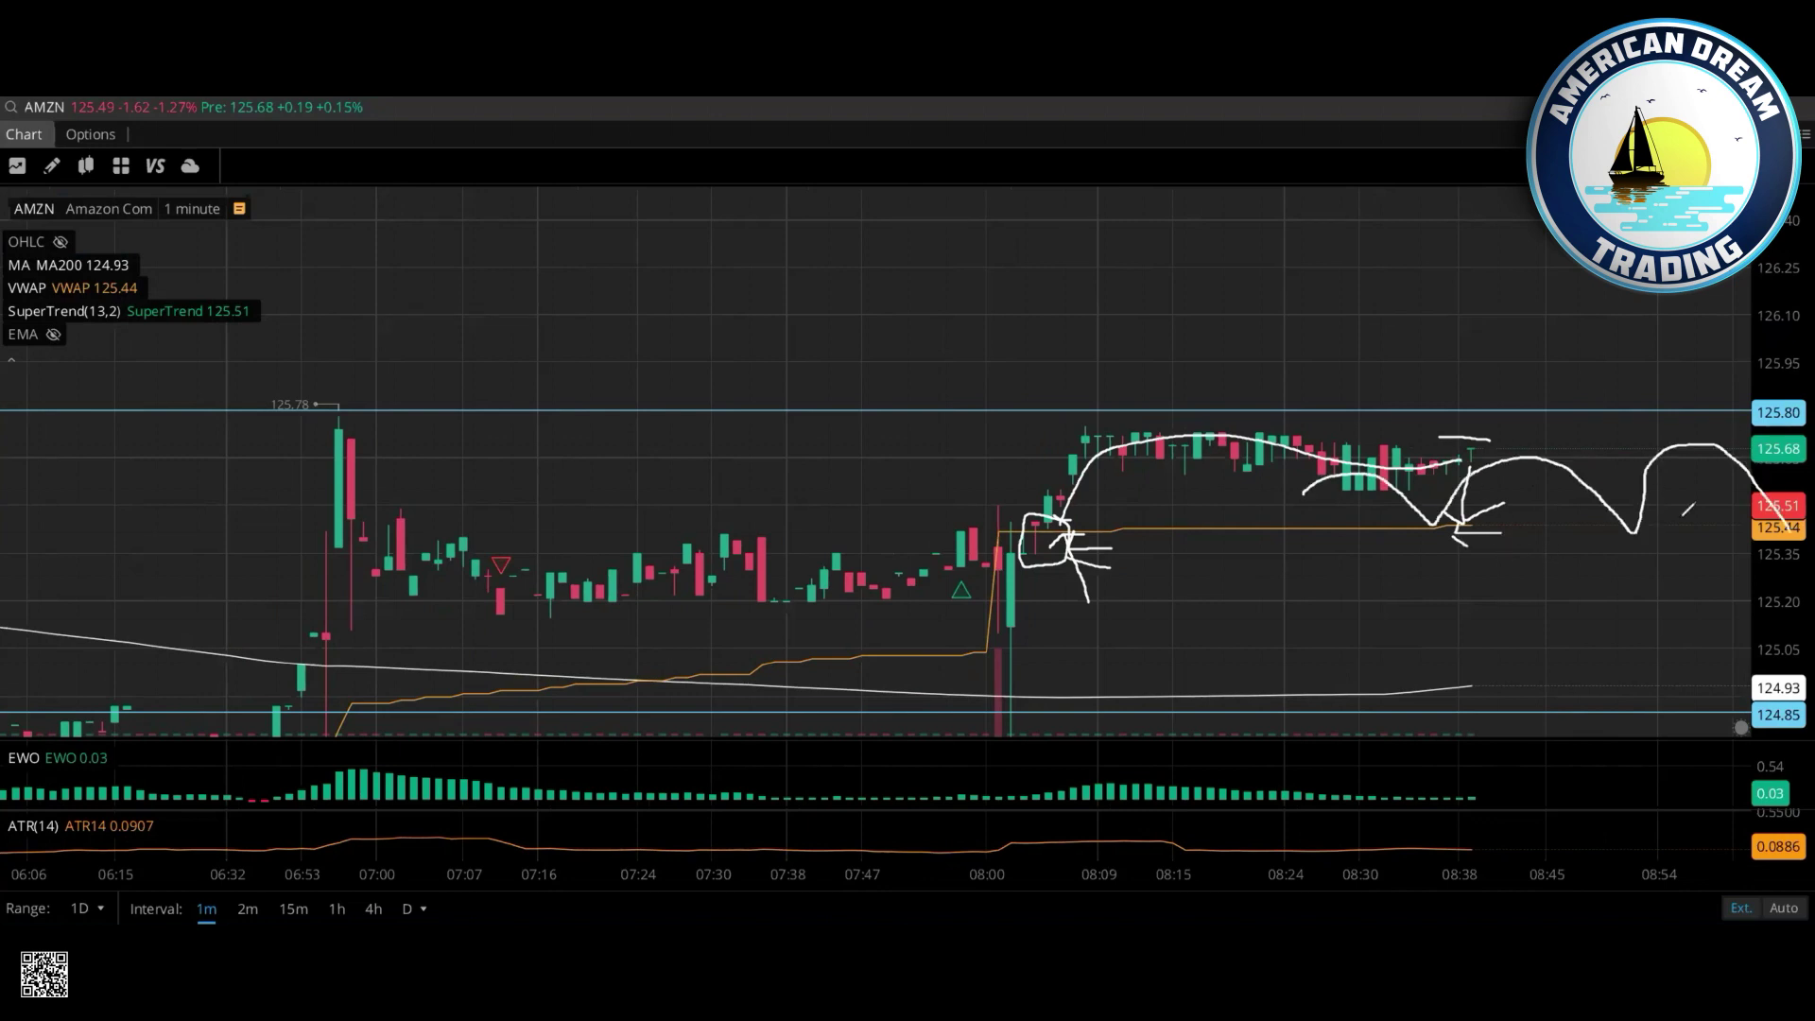
{"action": "key", "text": "e"}
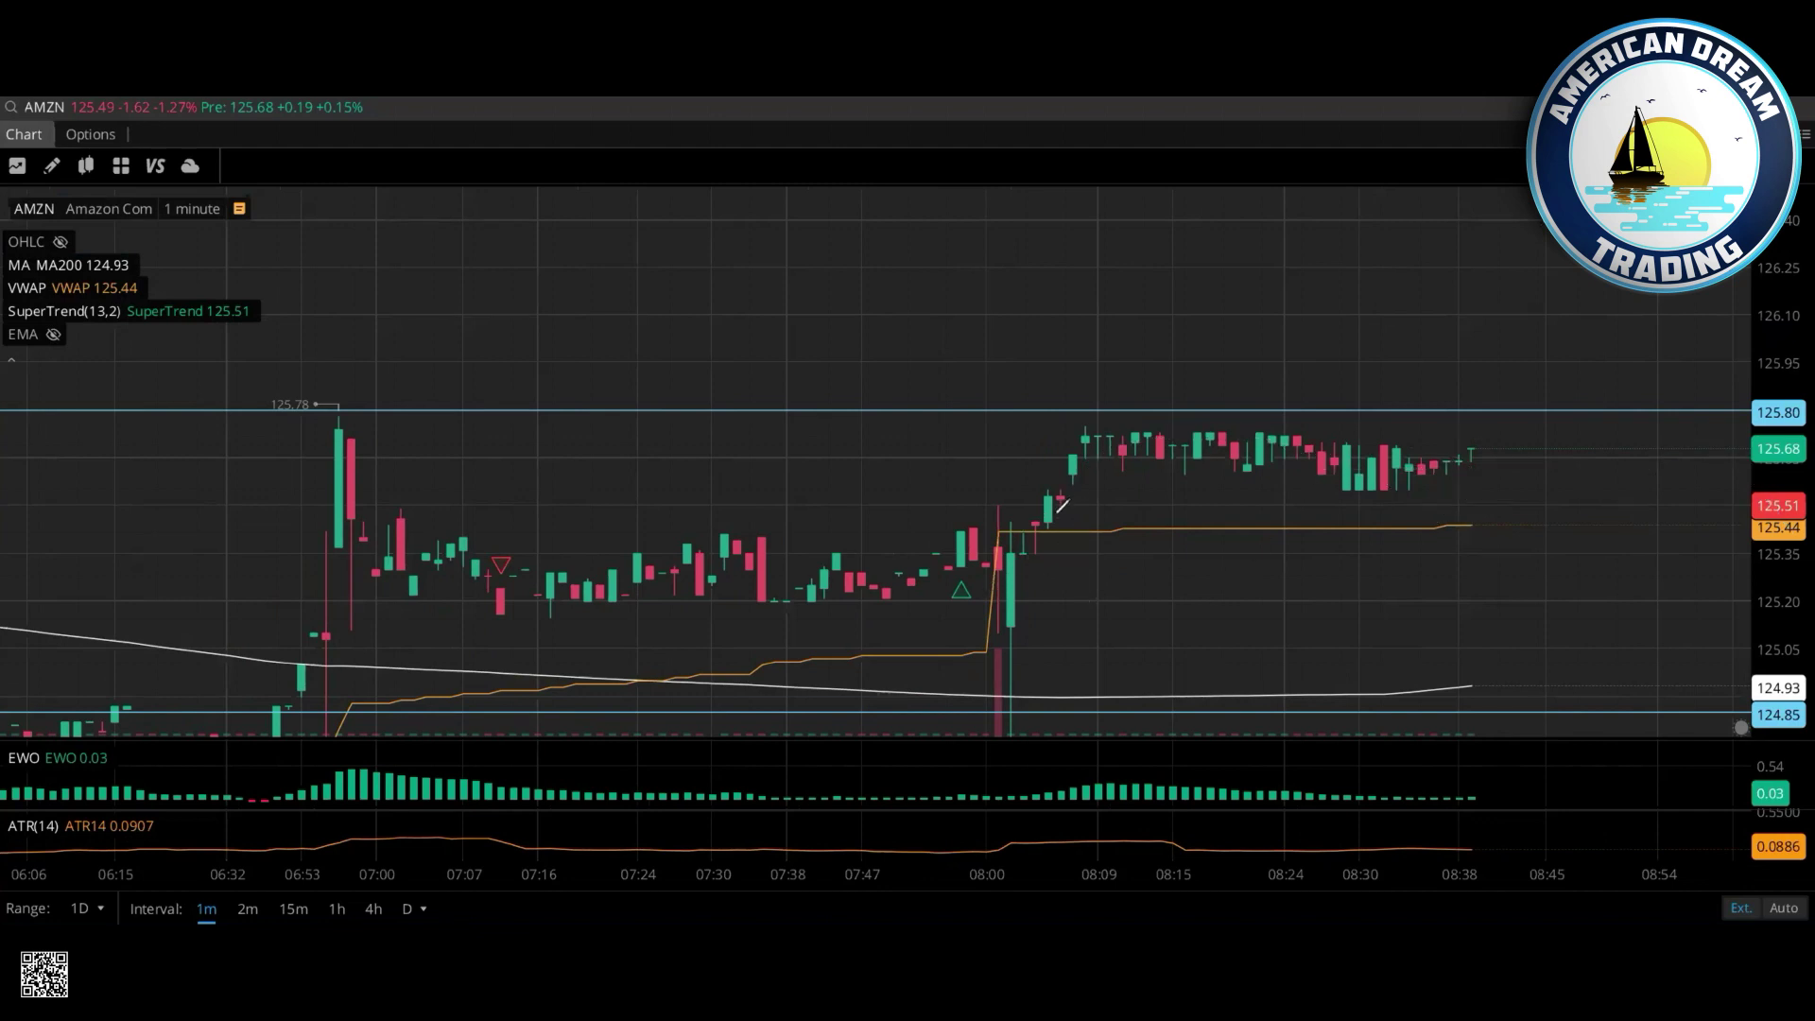
- Sketch AMZN's move from the VWAP breakout to the latest candle with an arrow back down to VWAP, and erase the sketch
{"action": "mouse_move", "coordinate": [1045, 521]}
{"action": "left_mouse_down"}
{"action": "mouse_move", "coordinate": [1060, 535]}
{"action": "mouse_move", "coordinate": [1050, 520]}
{"action": "mouse_move", "coordinate": [1416, 450]}
{"action": "mouse_move", "coordinate": [1499, 459]}
{"action": "mouse_move", "coordinate": [1473, 526]}
{"action": "left_mouse_up"}
{"action": "mouse_move", "coordinate": [1458, 511]}
{"action": "left_mouse_down"}
{"action": "mouse_move", "coordinate": [1472, 528]}
{"action": "mouse_move", "coordinate": [1503, 513]}
{"action": "left_mouse_up"}
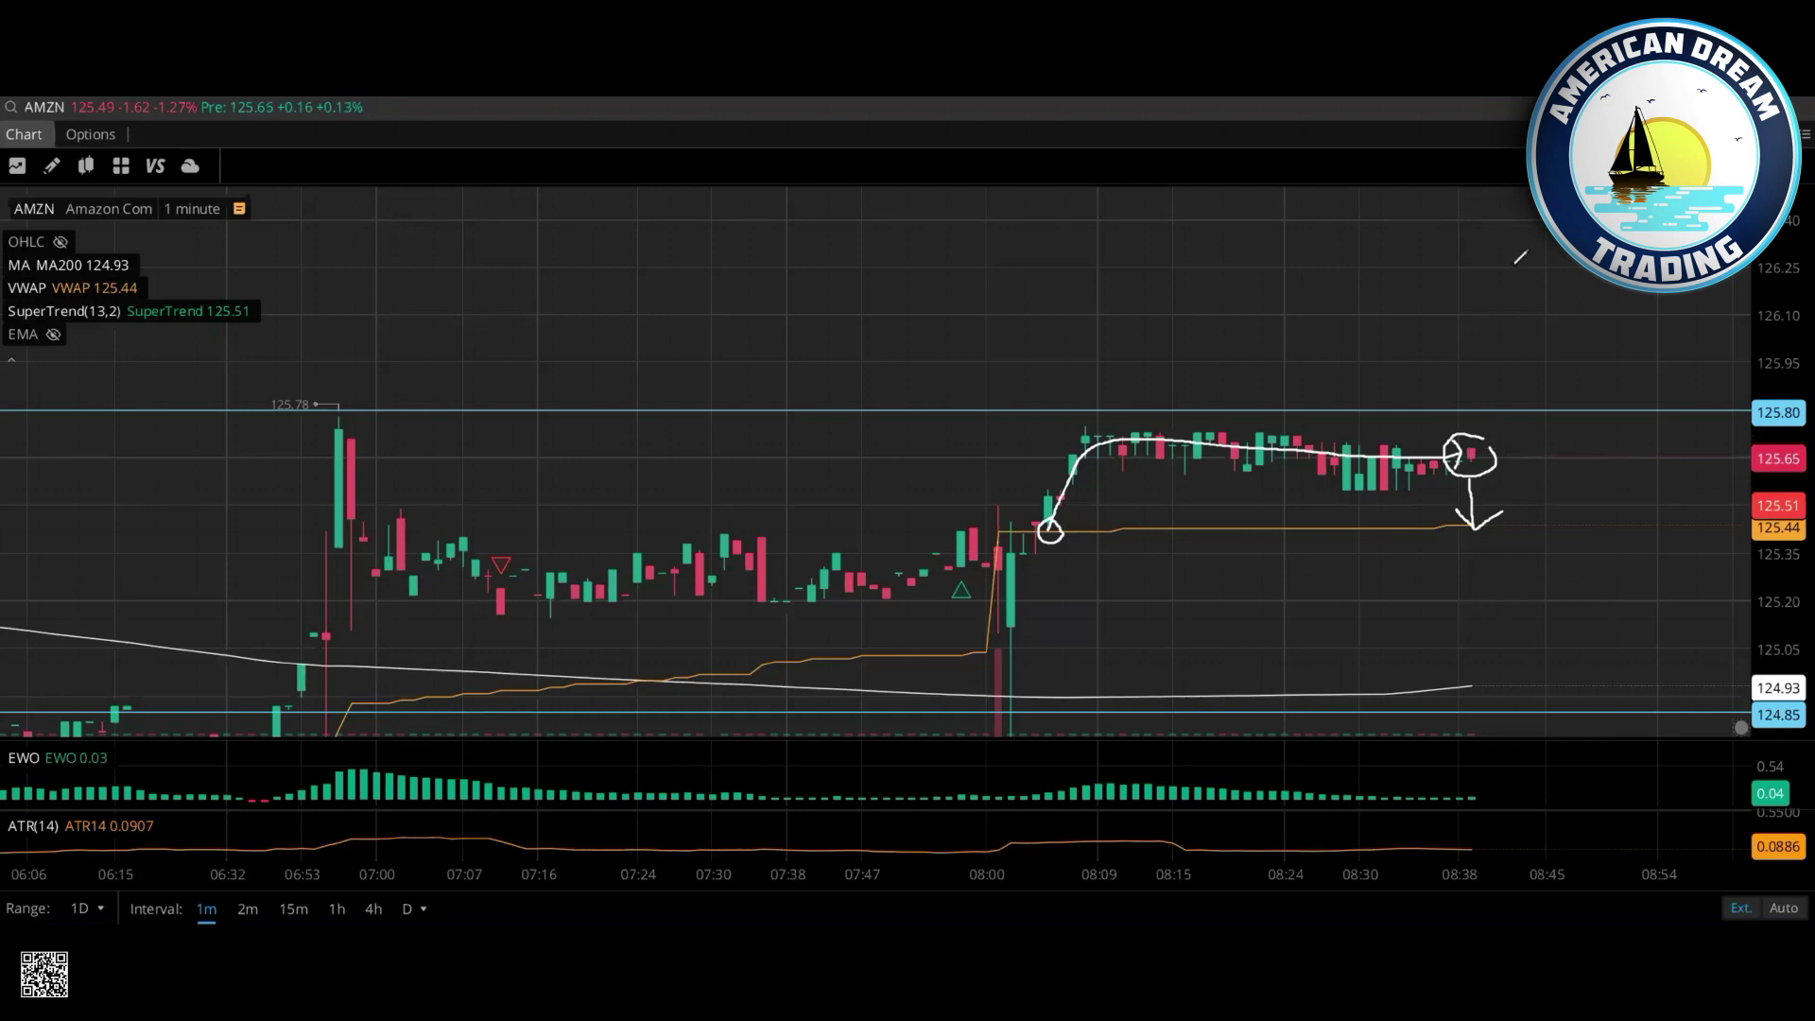
{"action": "key", "text": "e"}
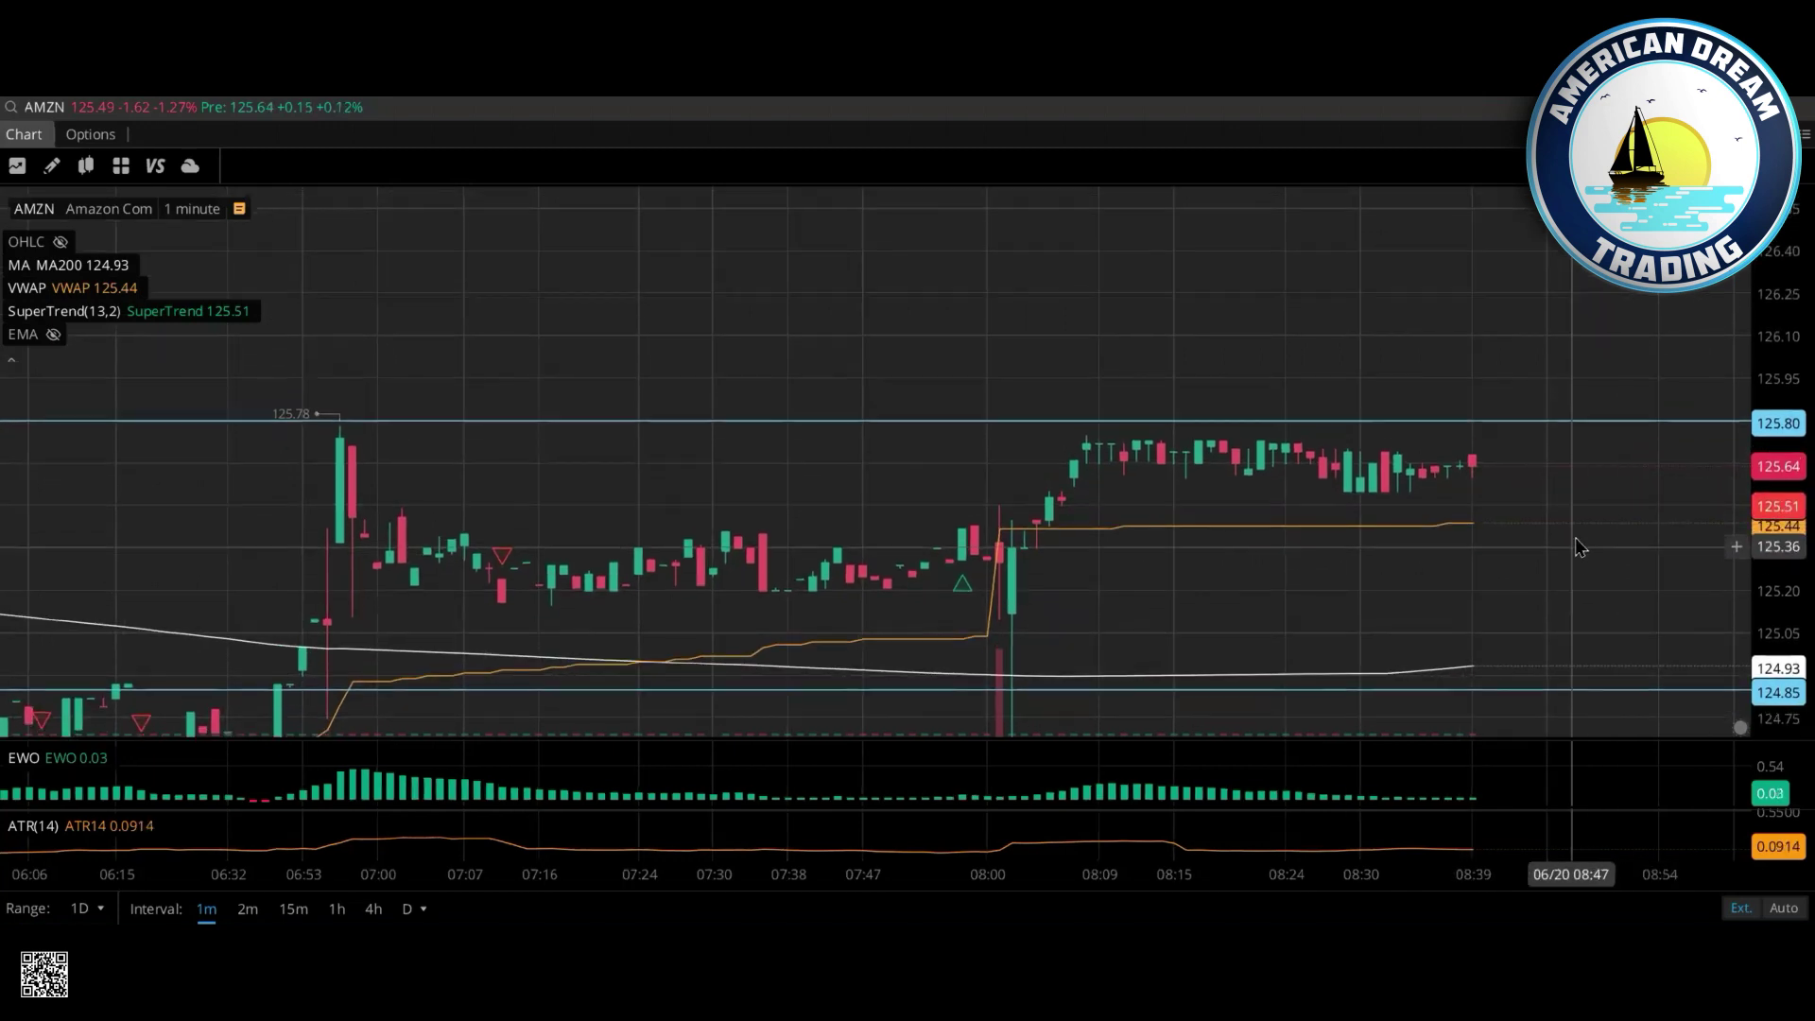
- Switch the AMZN chart to the 2-minute interval
{"action": "scroll", "coordinate": [1565, 526], "scroll_direction": "up", "scroll_amount": 1}
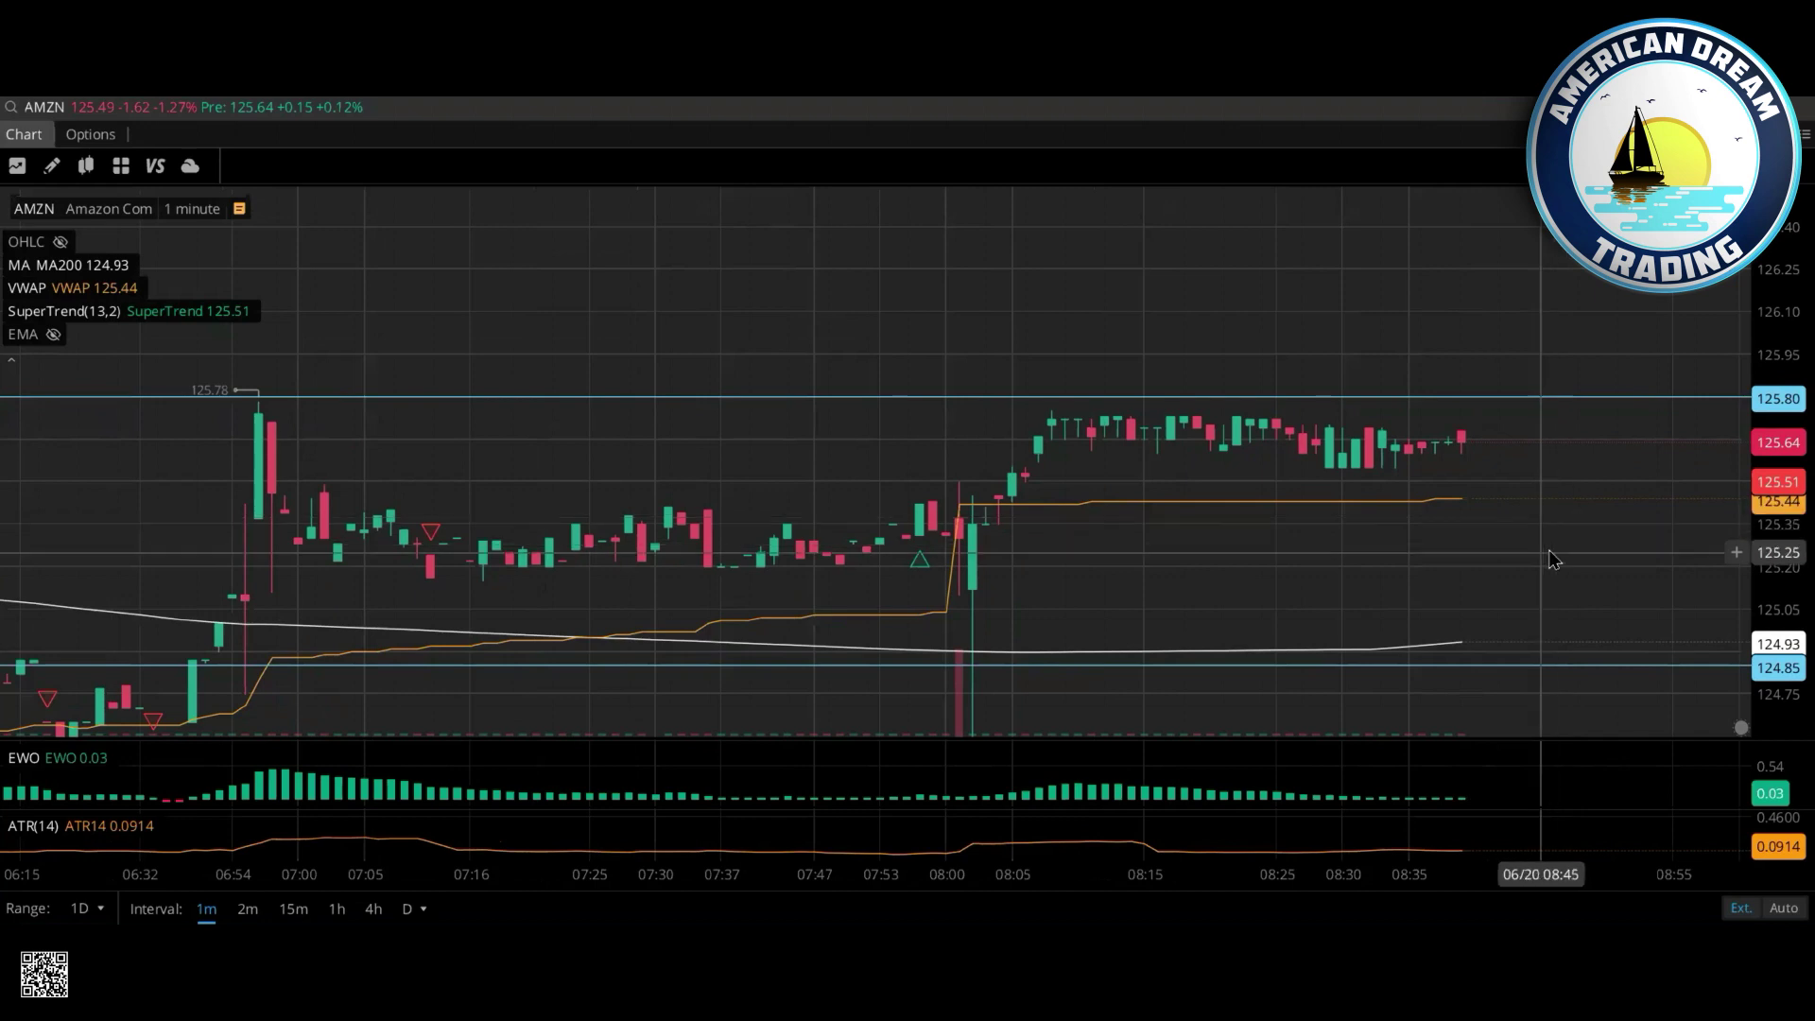
{"action": "scroll", "coordinate": [1555, 492], "scroll_direction": "down", "scroll_amount": 5}
{"action": "left_click_drag", "start_coordinate": [1551, 482], "coordinate": [1507, 498]}
{"action": "left_click", "coordinate": [246, 910]}
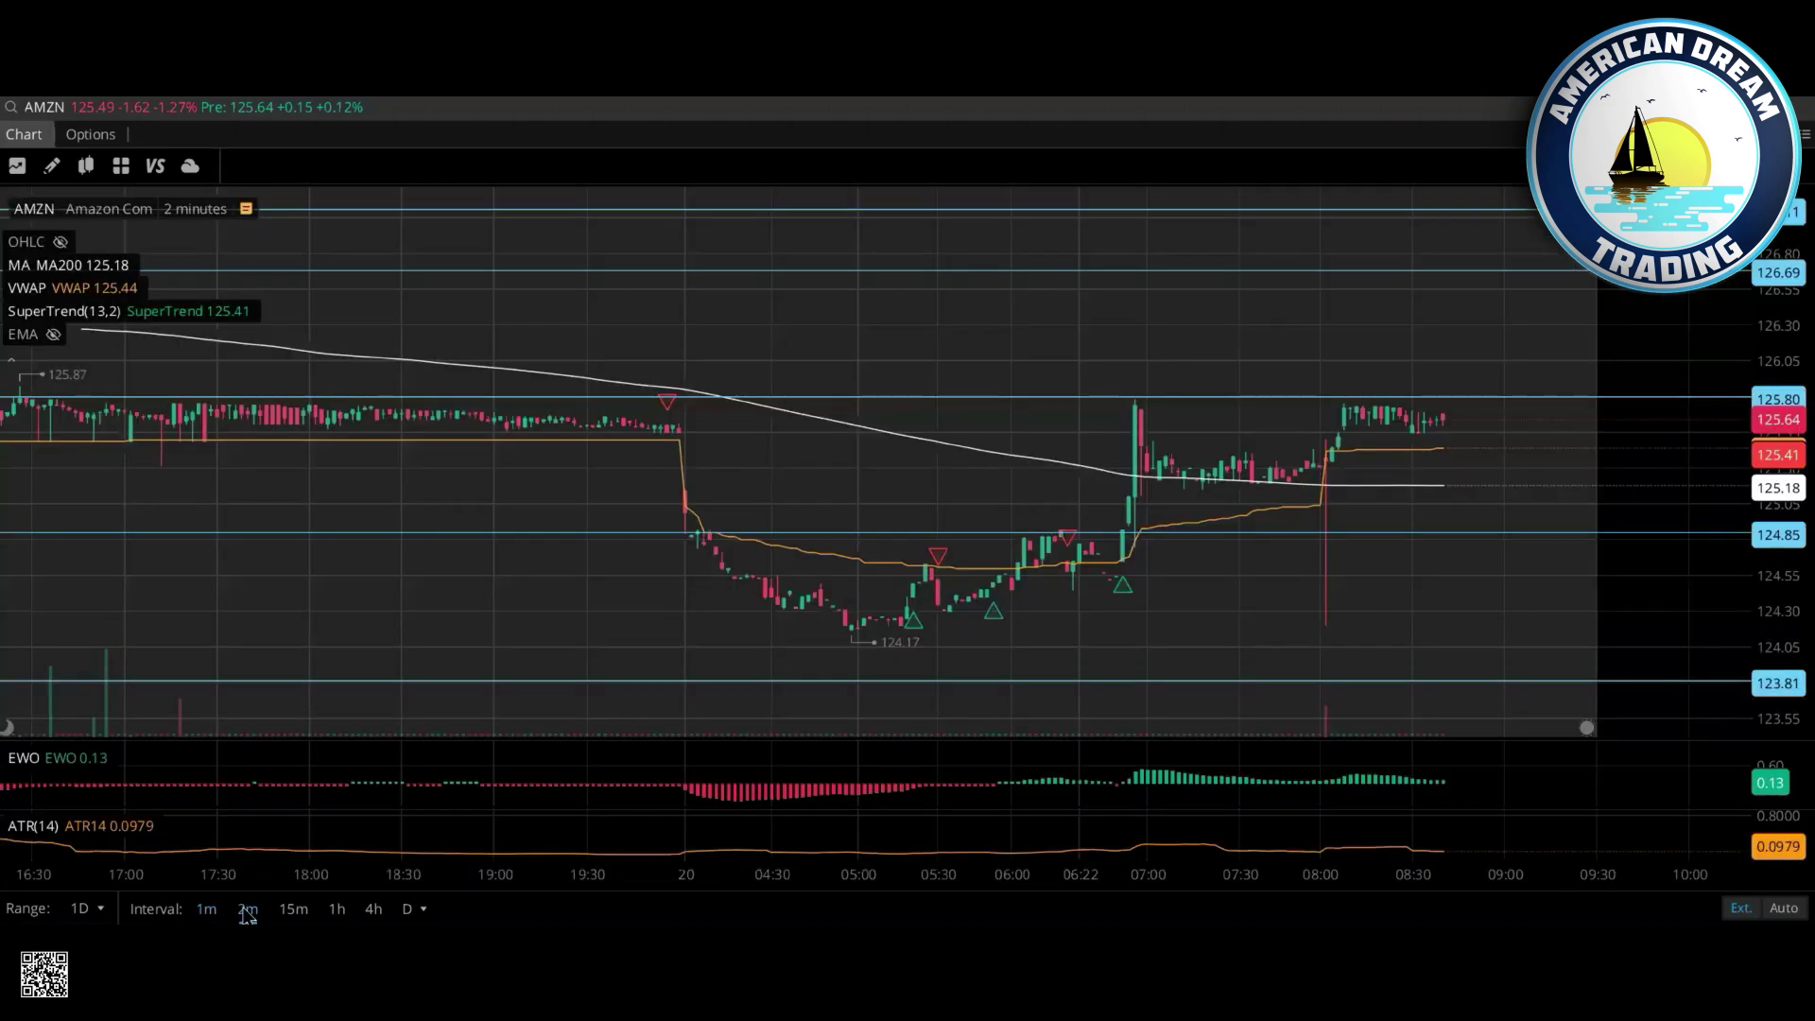
- Examine AMZN's 2-minute chart, comparing premarket price with VWAP, the 200-period moving average and the 125.80 and 124.85 levels
{"action": "left_click_drag", "start_coordinate": [1774, 539], "coordinate": [1774, 514]}
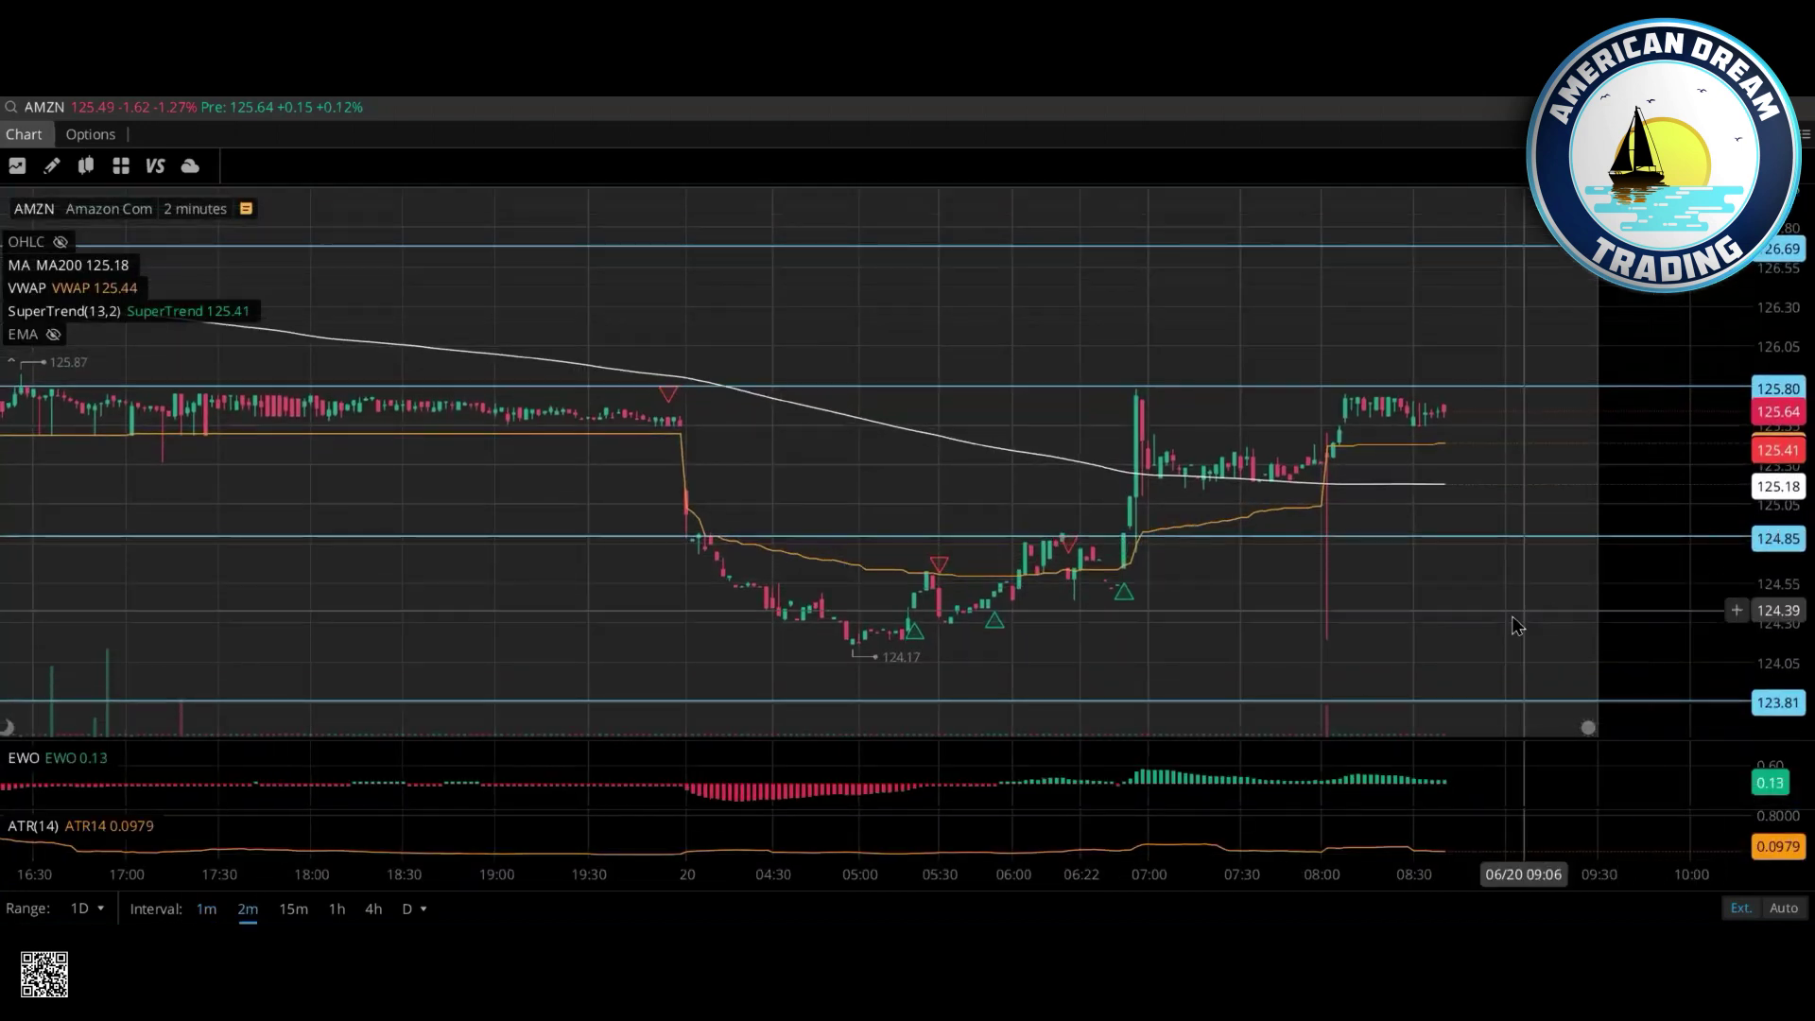
{"action": "left_click_drag", "start_coordinate": [1512, 617], "coordinate": [1505, 603]}
{"action": "left_click_drag", "start_coordinate": [1740, 607], "coordinate": [1734, 567]}
{"action": "scroll", "coordinate": [1500, 608], "scroll_direction": "up", "scroll_amount": 1}
{"action": "left_click_drag", "start_coordinate": [1438, 613], "coordinate": [1441, 571]}
{"action": "left_click_drag", "start_coordinate": [1782, 497], "coordinate": [1778, 534]}
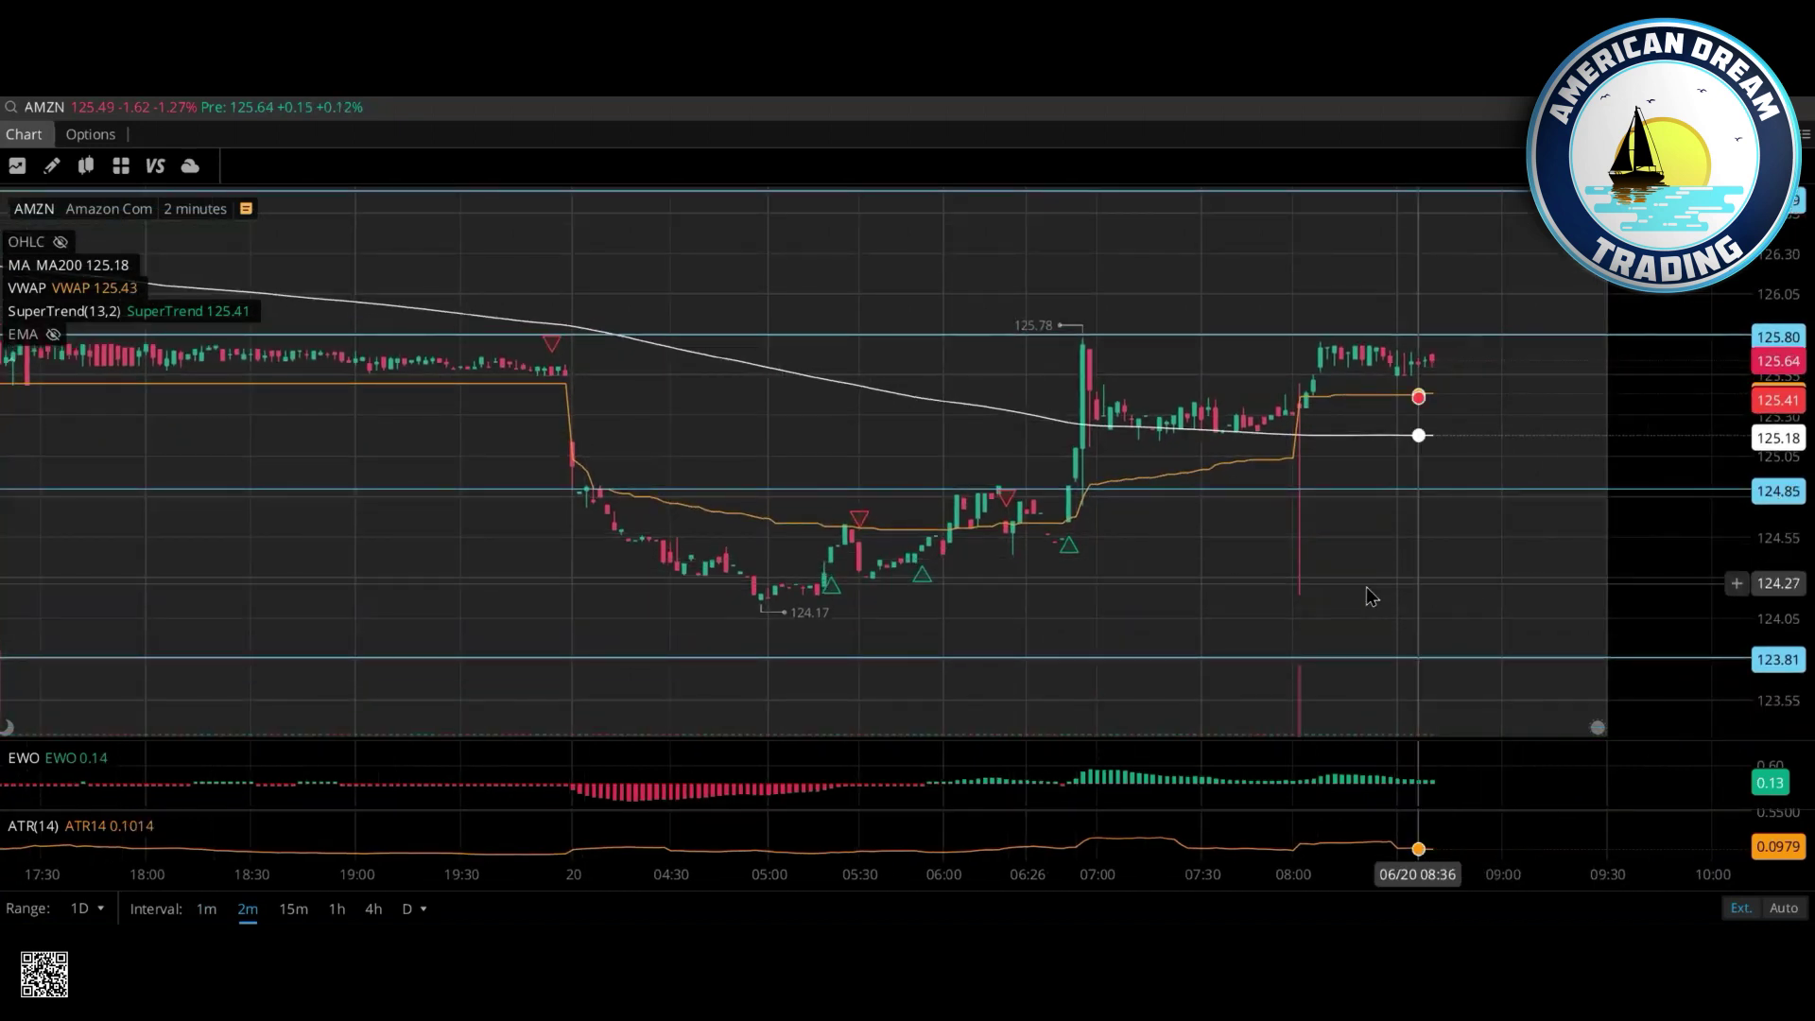
{"action": "left_click_drag", "start_coordinate": [1428, 573], "coordinate": [1394, 564]}
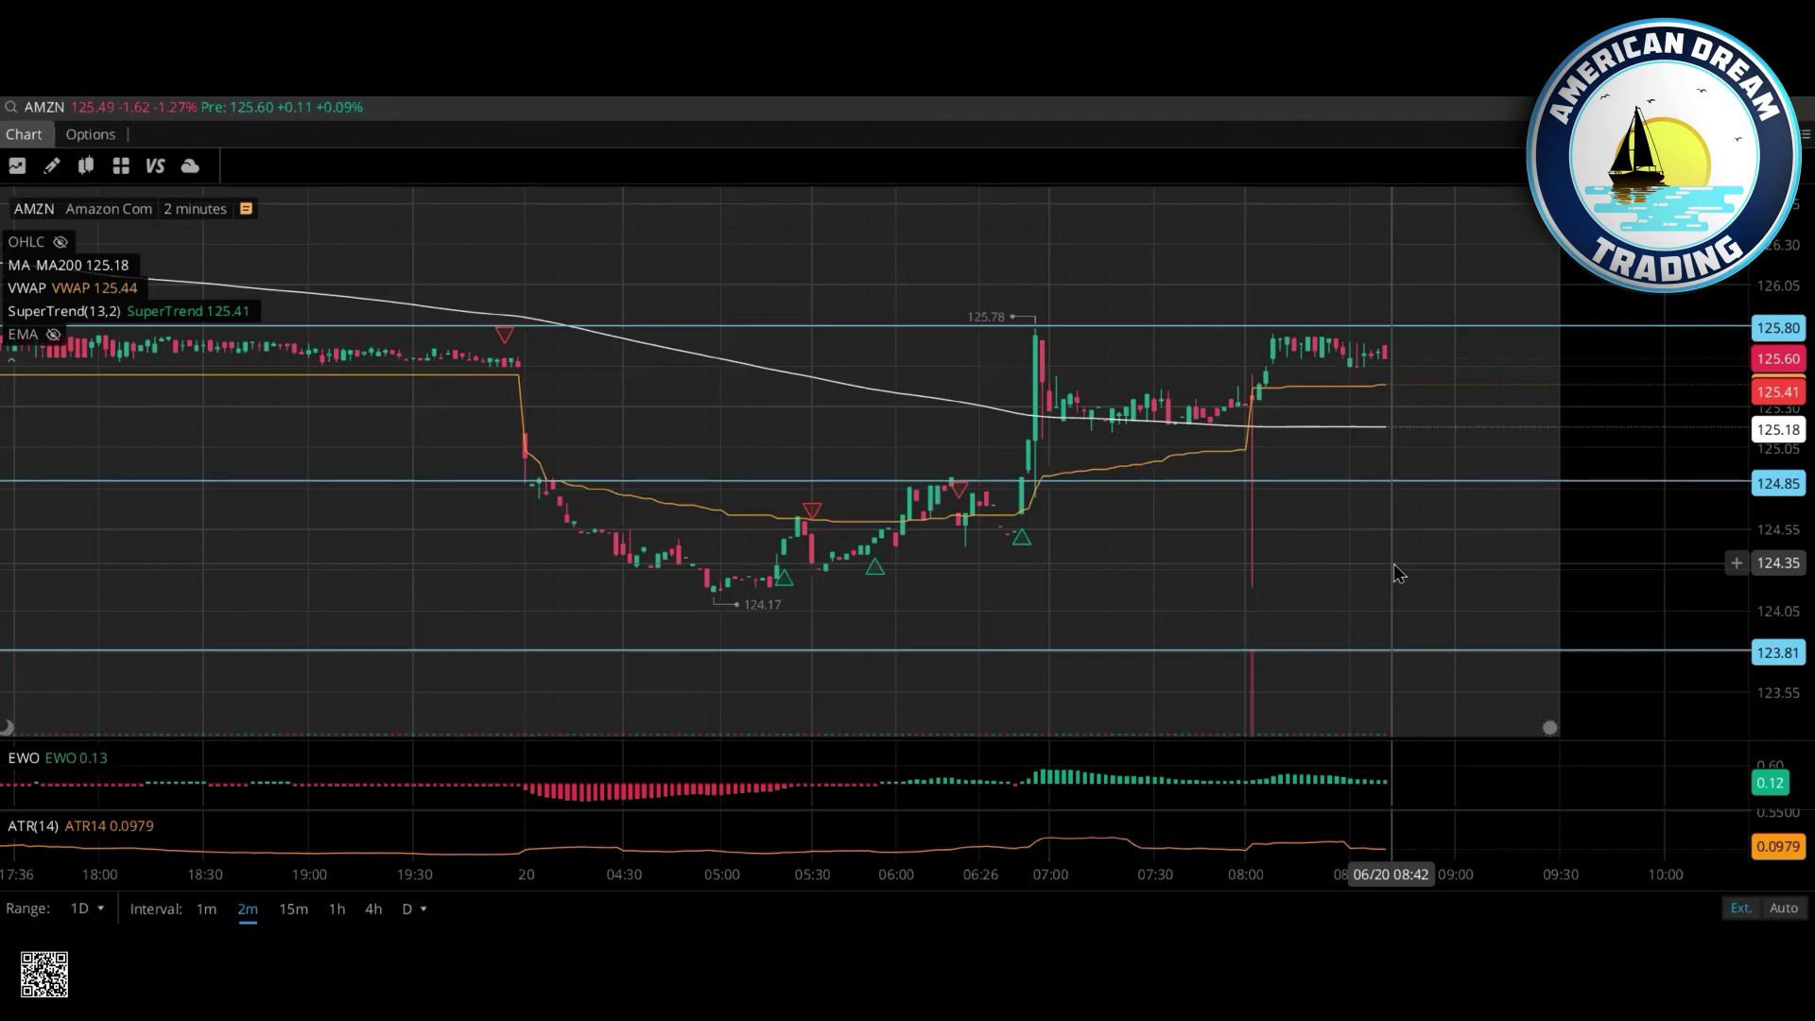
{"action": "left_click_drag", "start_coordinate": [1394, 566], "coordinate": [1438, 560]}
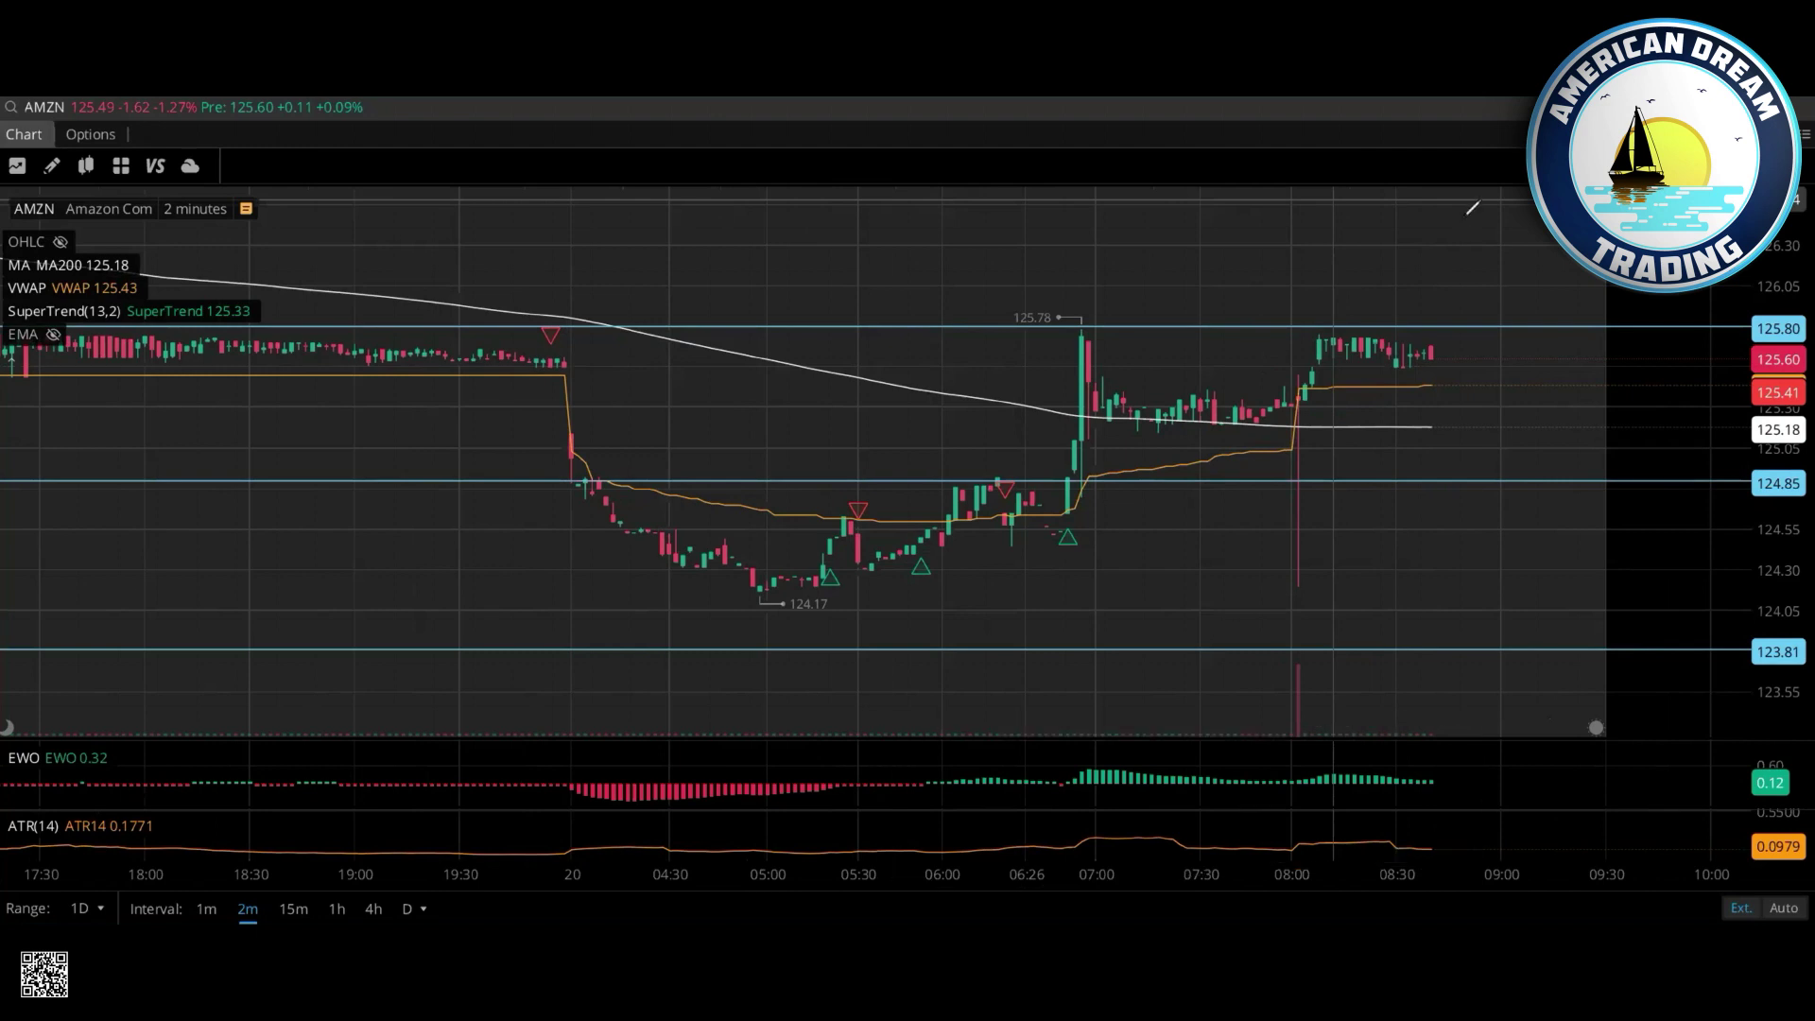
{"action": "scroll", "coordinate": [1524, 453], "scroll_direction": "down", "scroll_amount": 1}
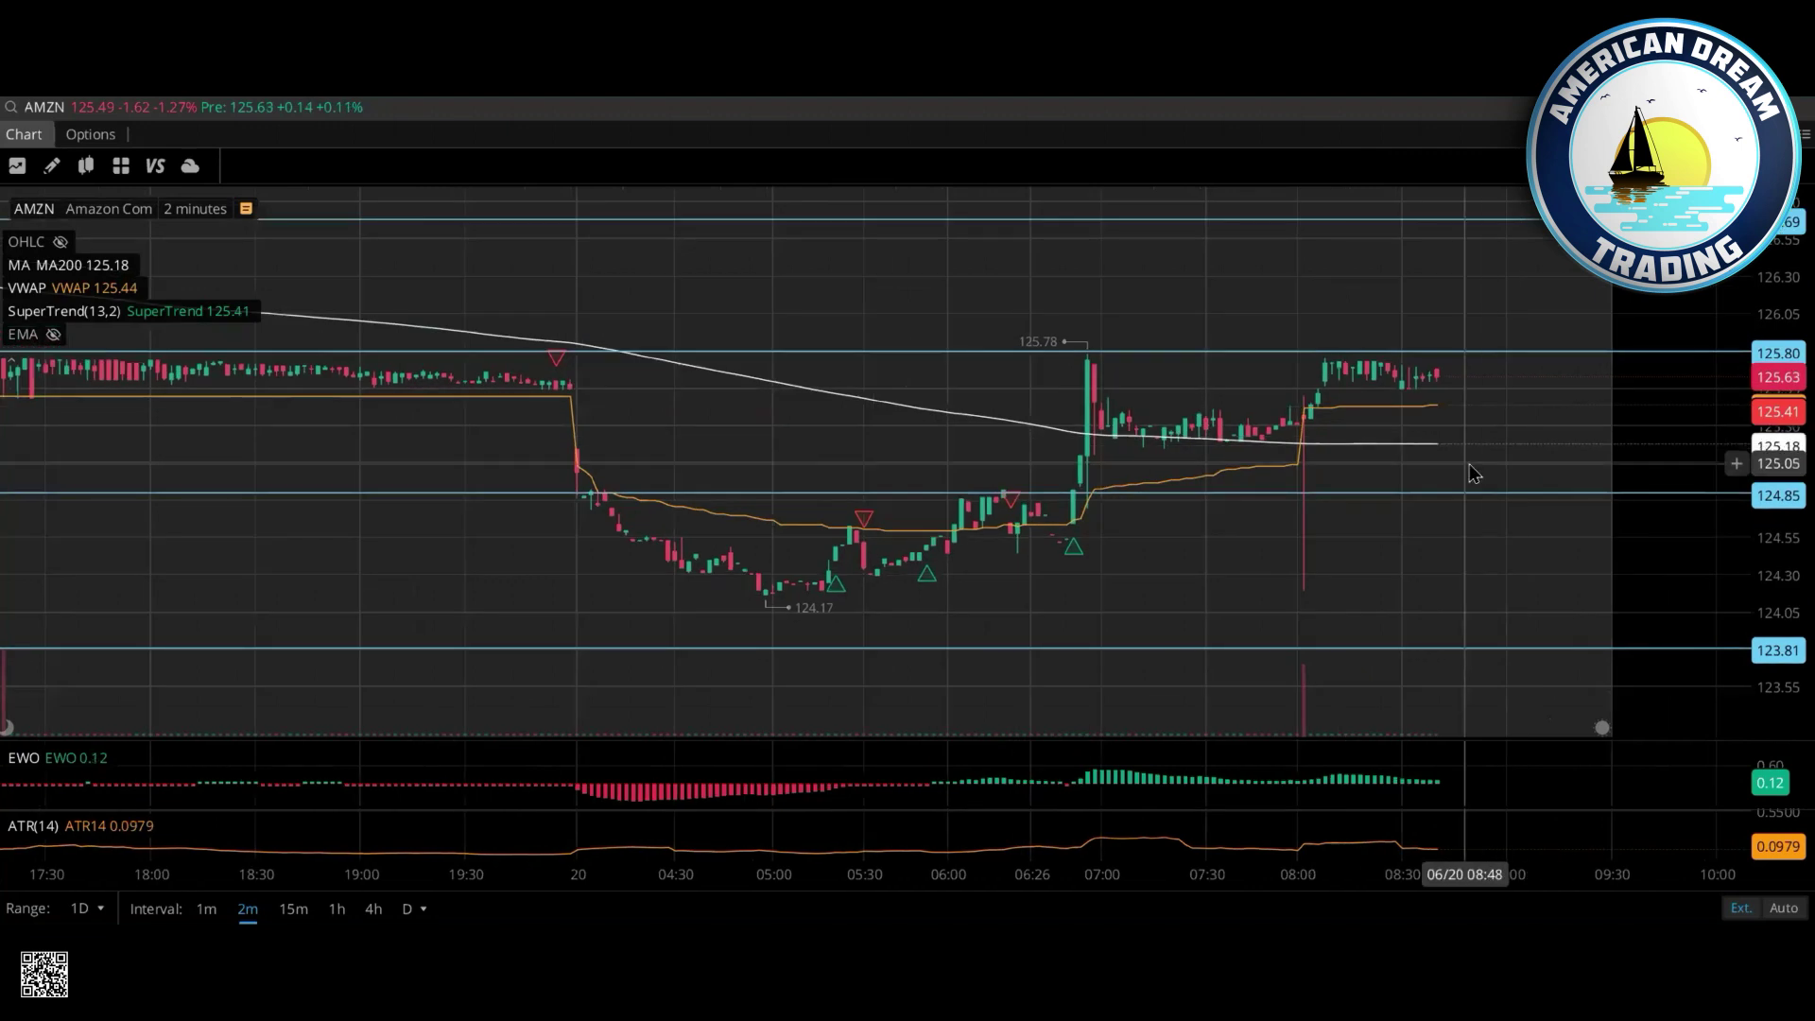
{"action": "scroll", "coordinate": [1504, 458], "scroll_direction": "down", "scroll_amount": 1}
{"action": "scroll", "coordinate": [1787, 481], "scroll_direction": "up", "scroll_amount": 1}
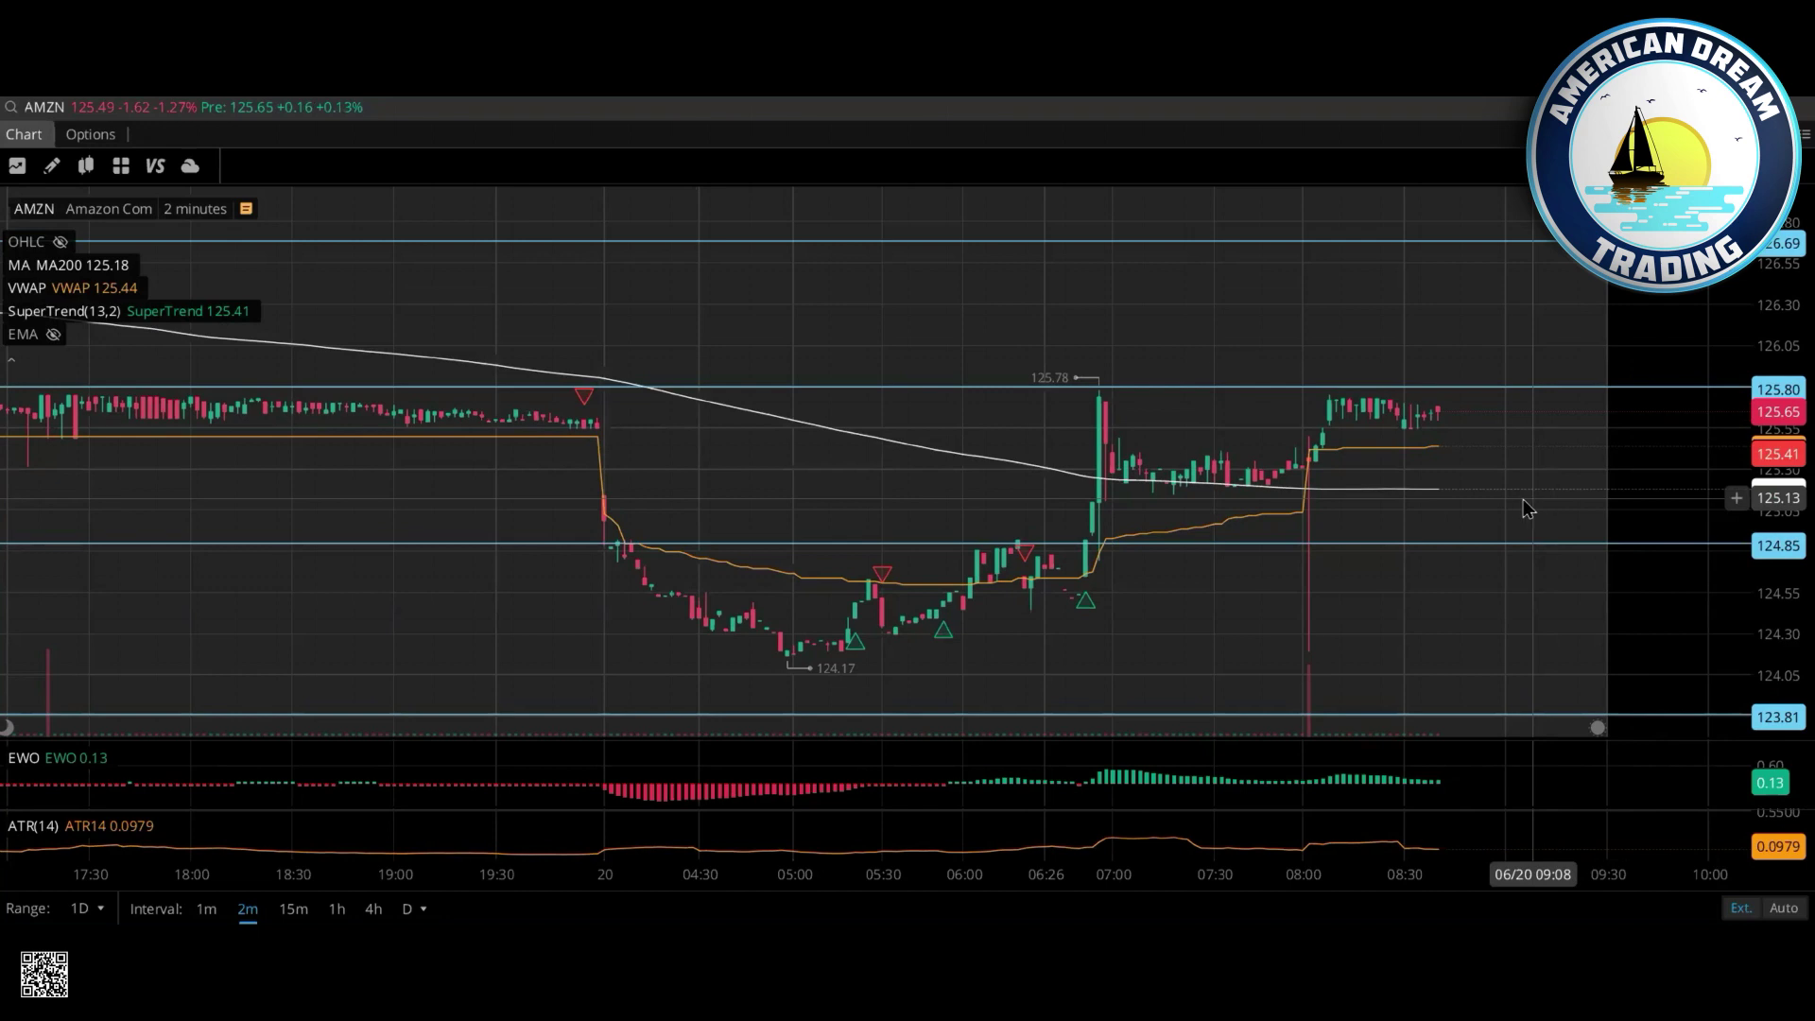
{"action": "left_click_drag", "start_coordinate": [1518, 499], "coordinate": [1504, 482]}
{"action": "left_click_drag", "start_coordinate": [1483, 641], "coordinate": [1454, 636]}
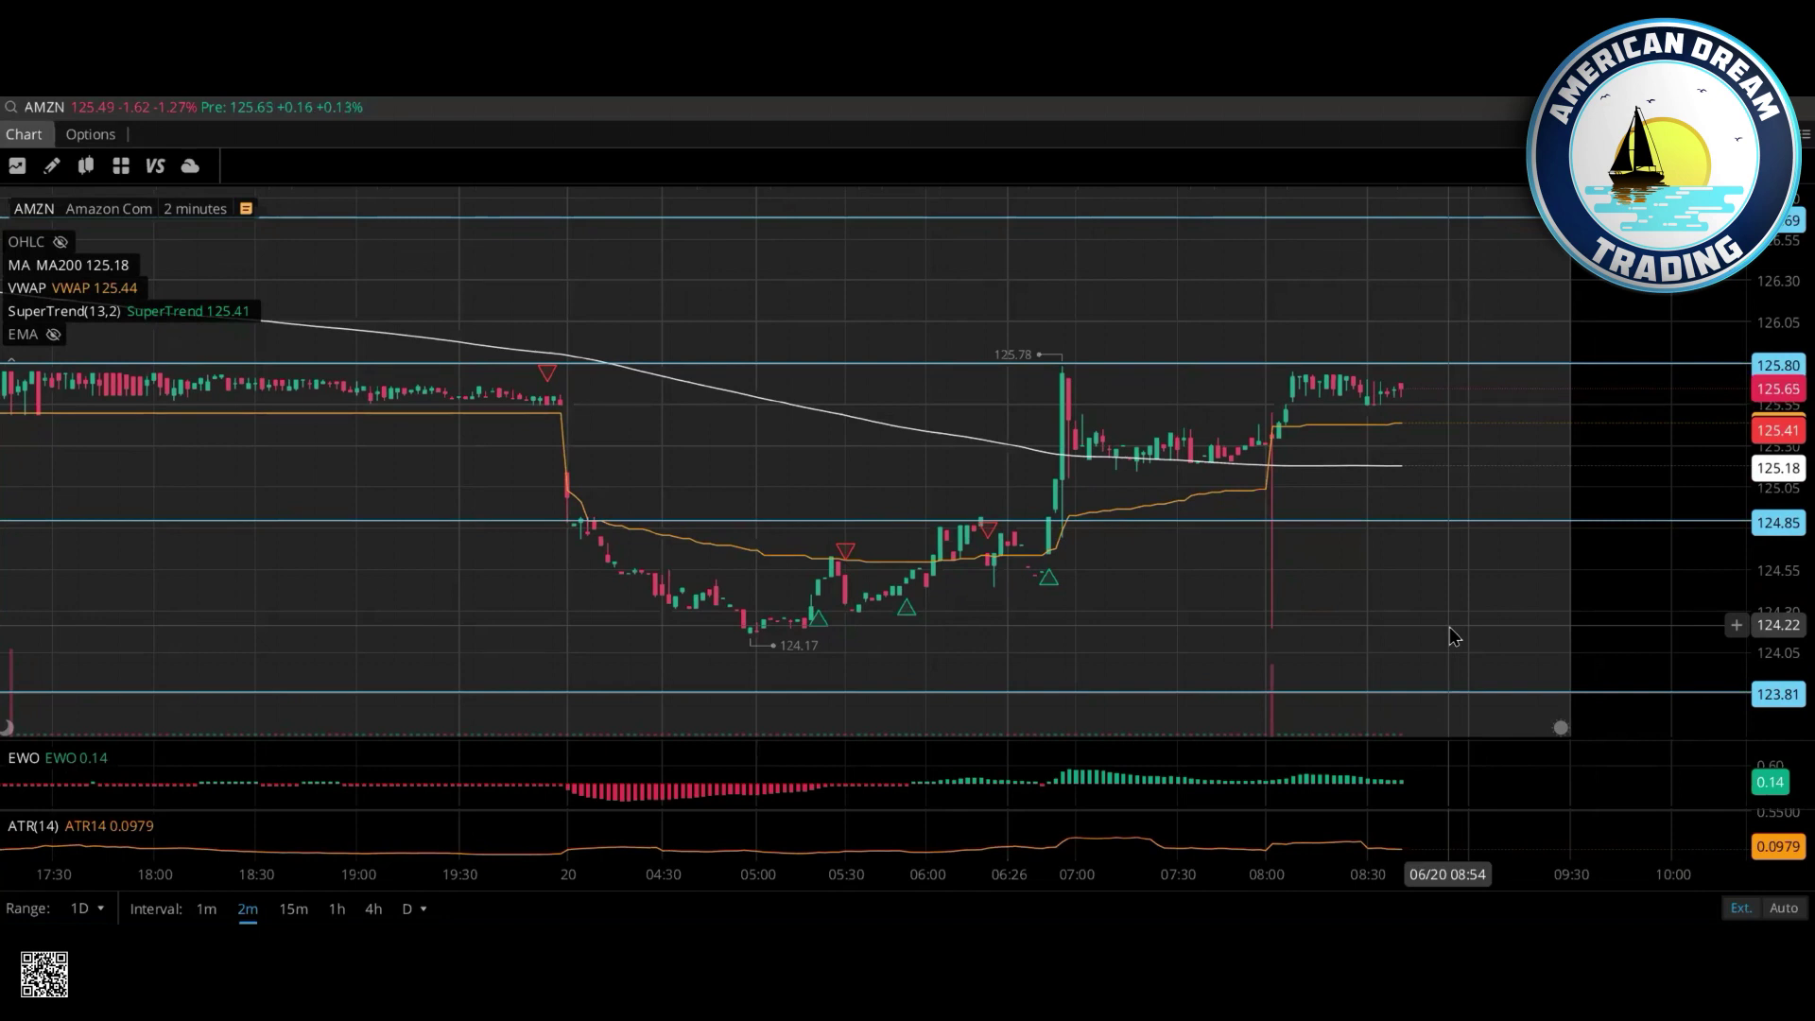
{"action": "left_click_drag", "start_coordinate": [1444, 620], "coordinate": [1456, 604]}
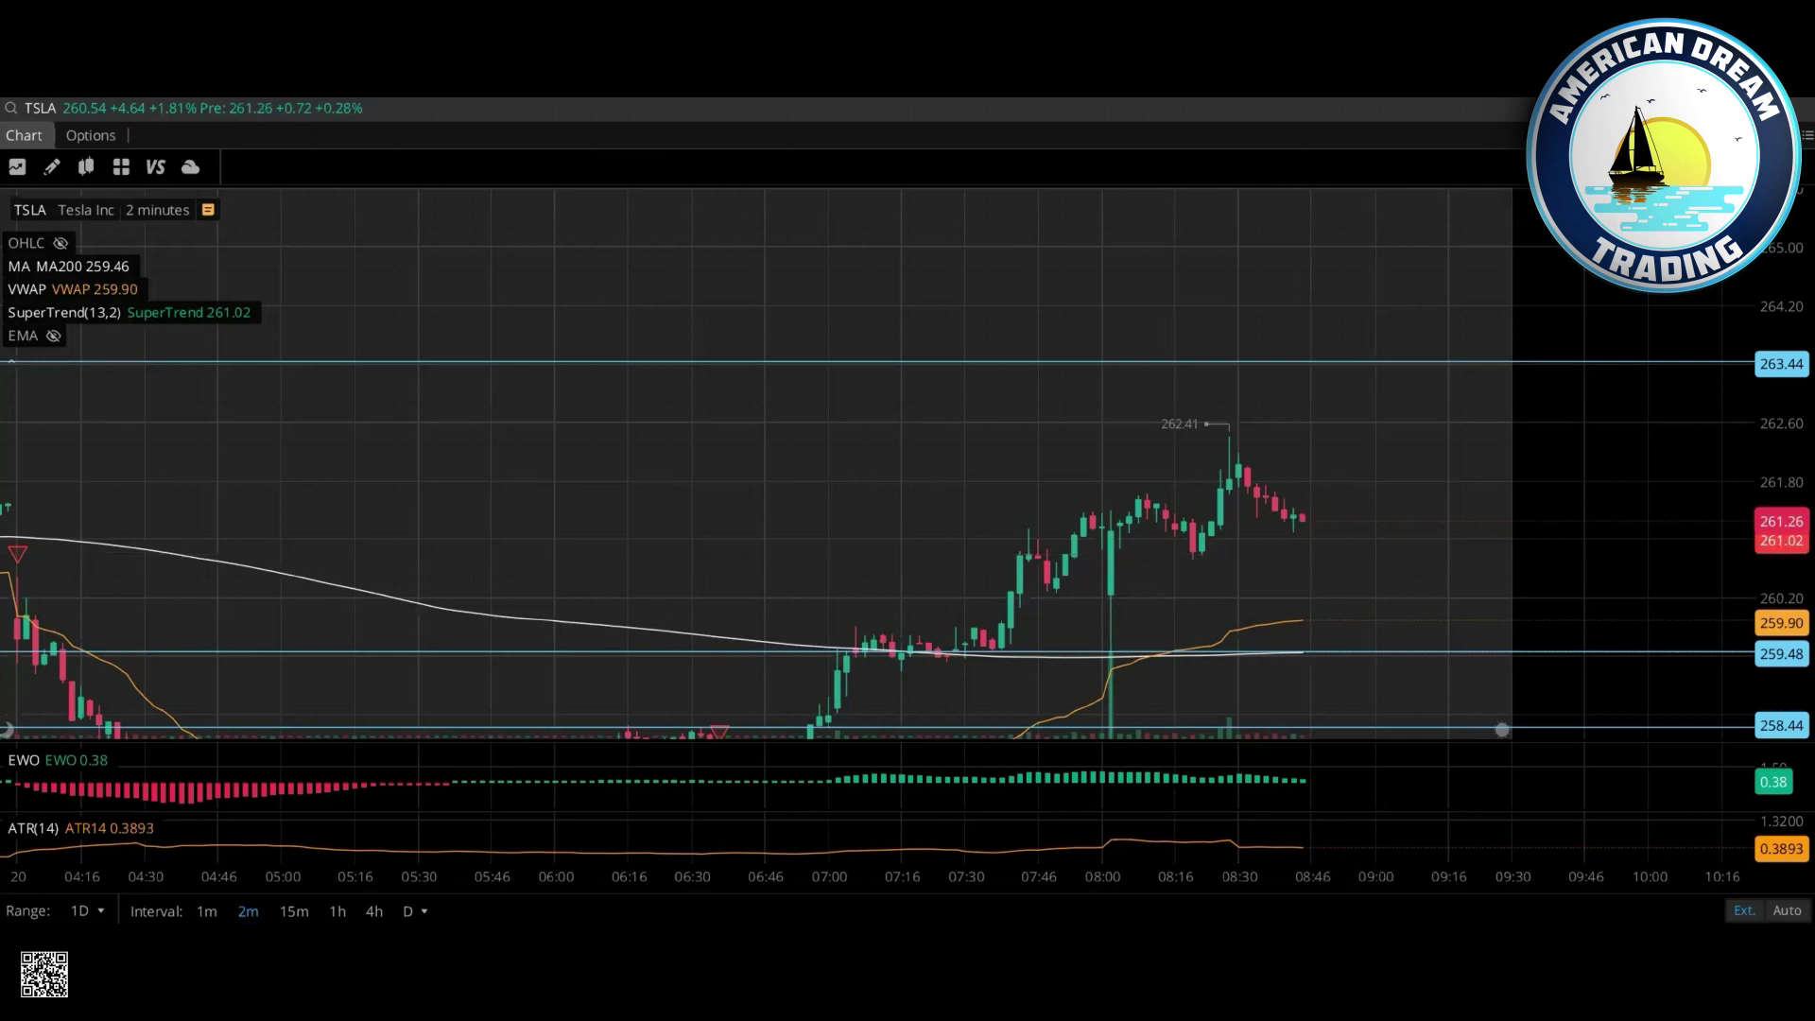
- Draw a horizontal price line at 261.05 under the latest pullback on the TSLA 2-minute chart
{"action": "left_click_drag", "start_coordinate": [1383, 495], "coordinate": [1412, 505]}
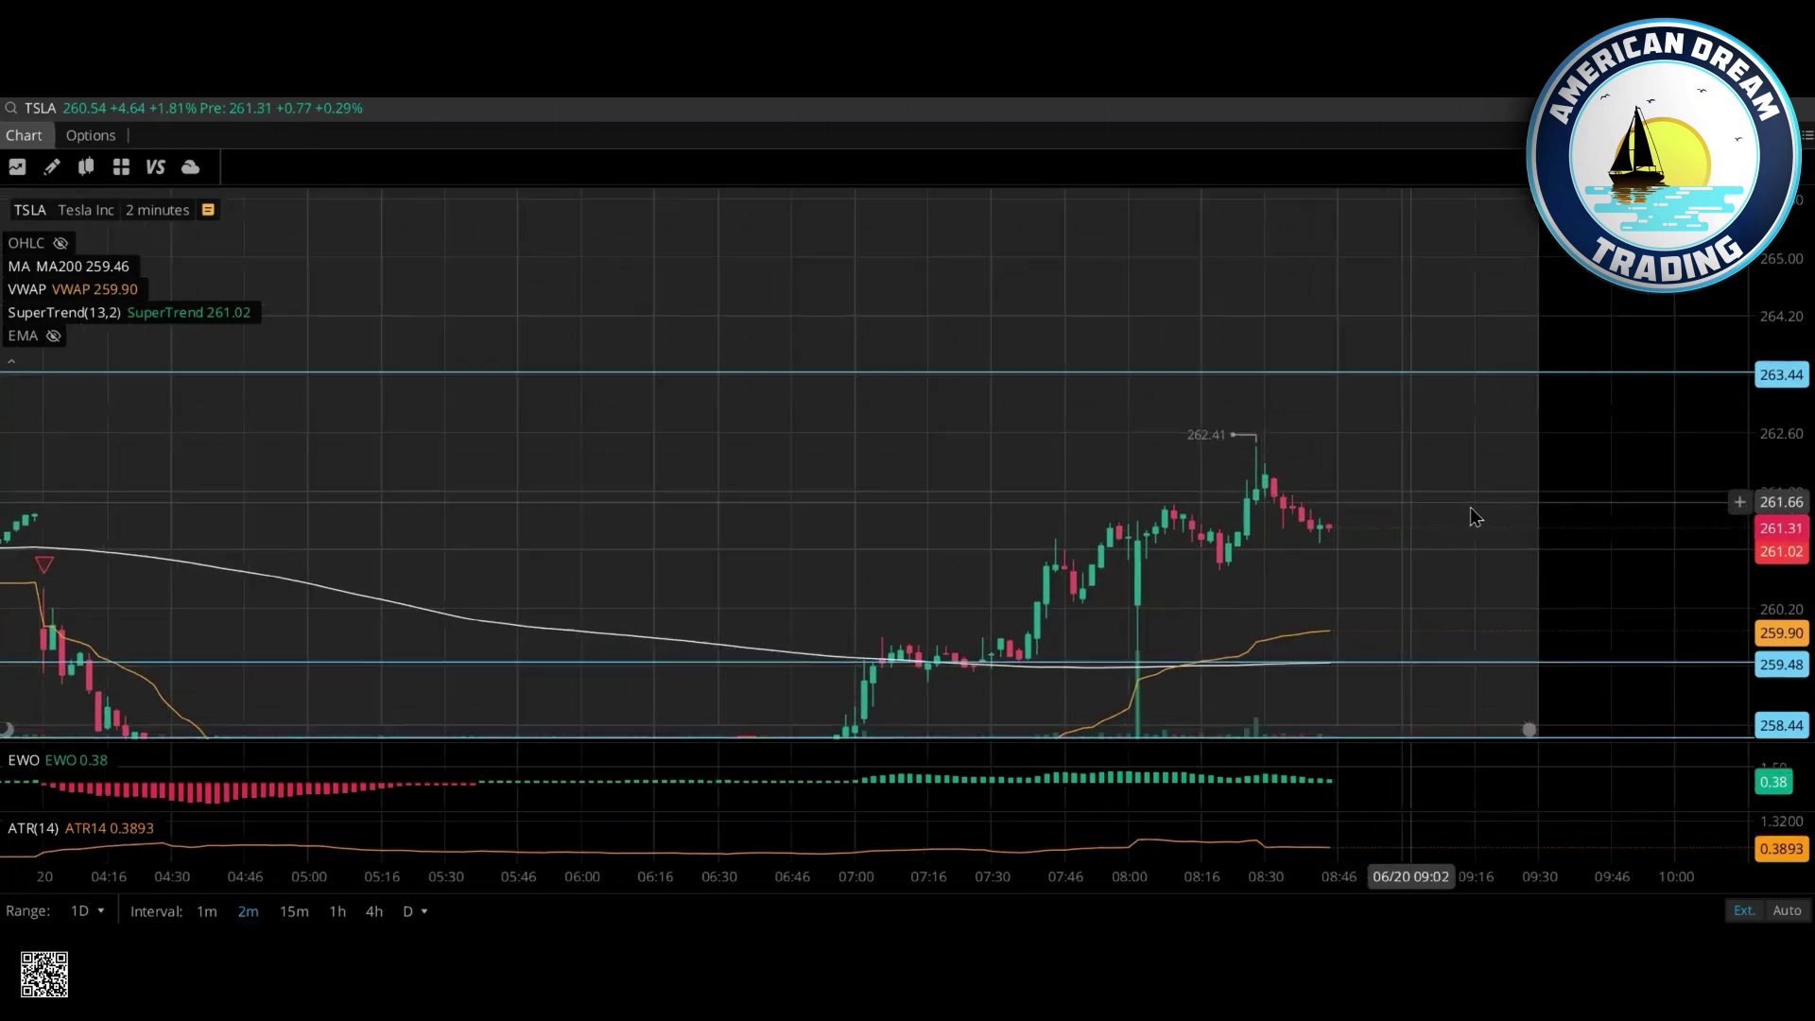
{"action": "left_click_drag", "start_coordinate": [1766, 494], "coordinate": [1766, 427]}
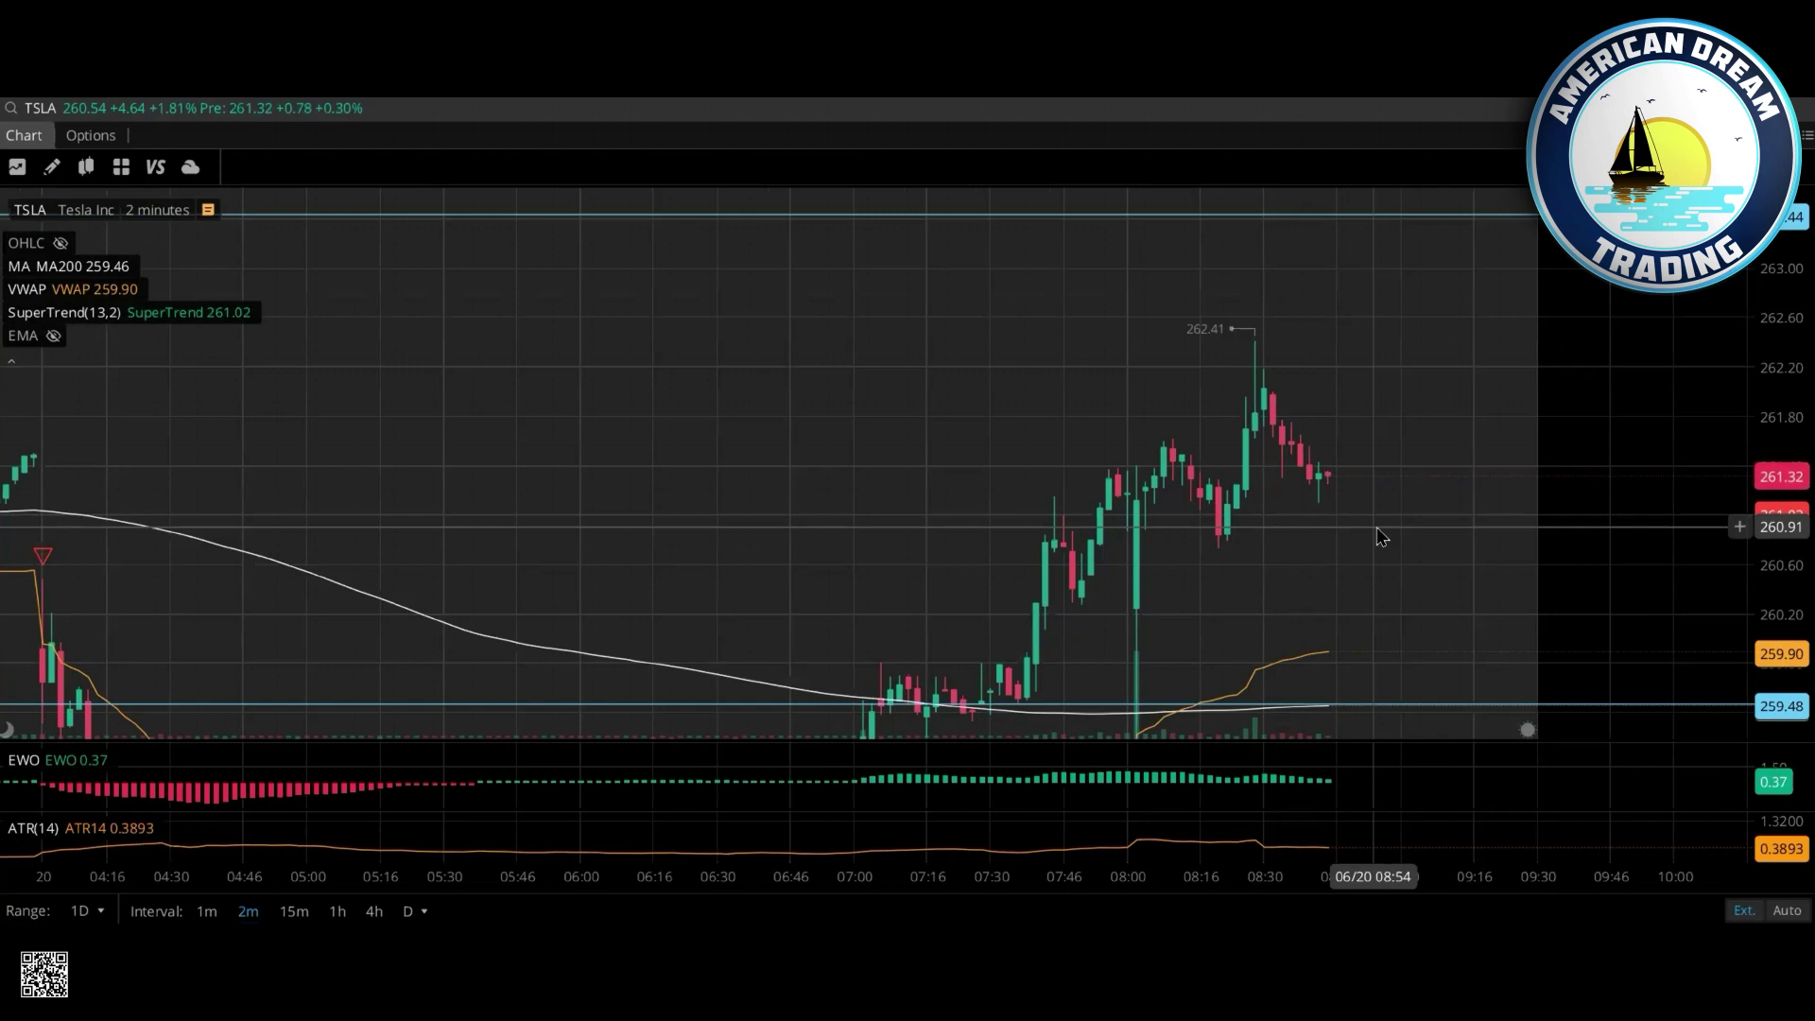
{"action": "scroll", "coordinate": [1390, 546], "scroll_direction": "up", "scroll_amount": 5}
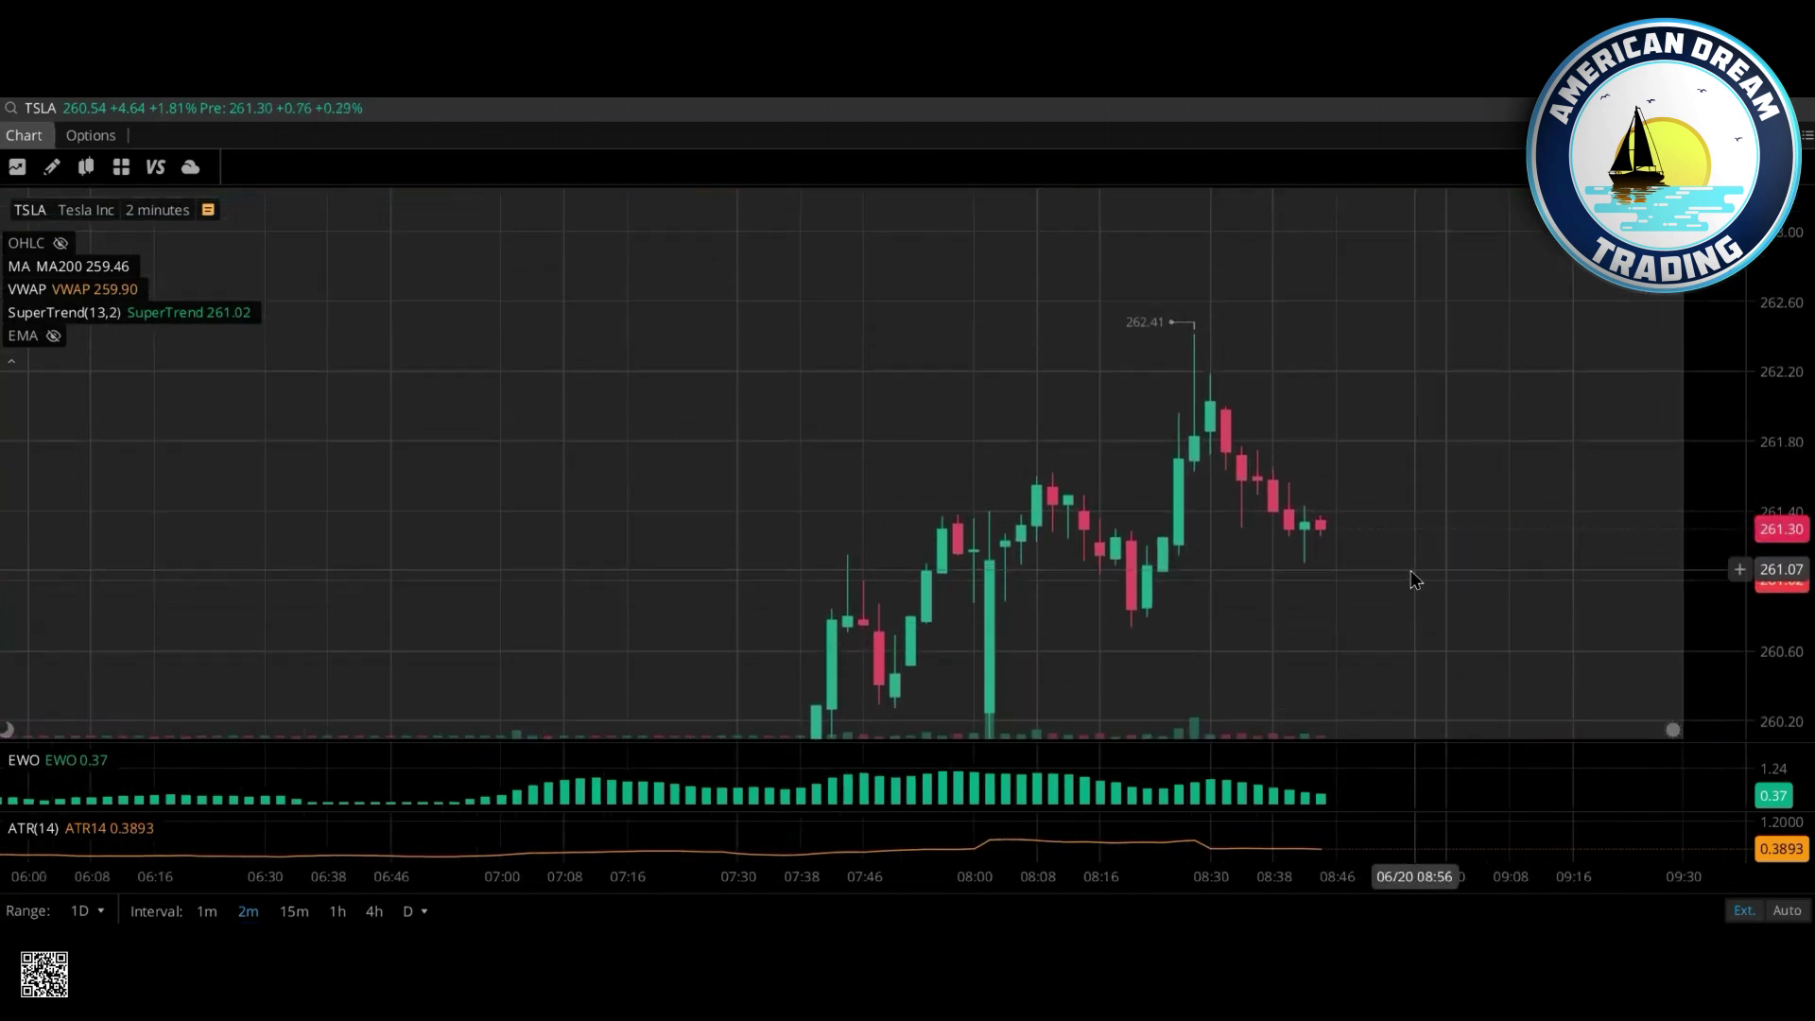
{"action": "left_click", "coordinate": [1257, 573]}
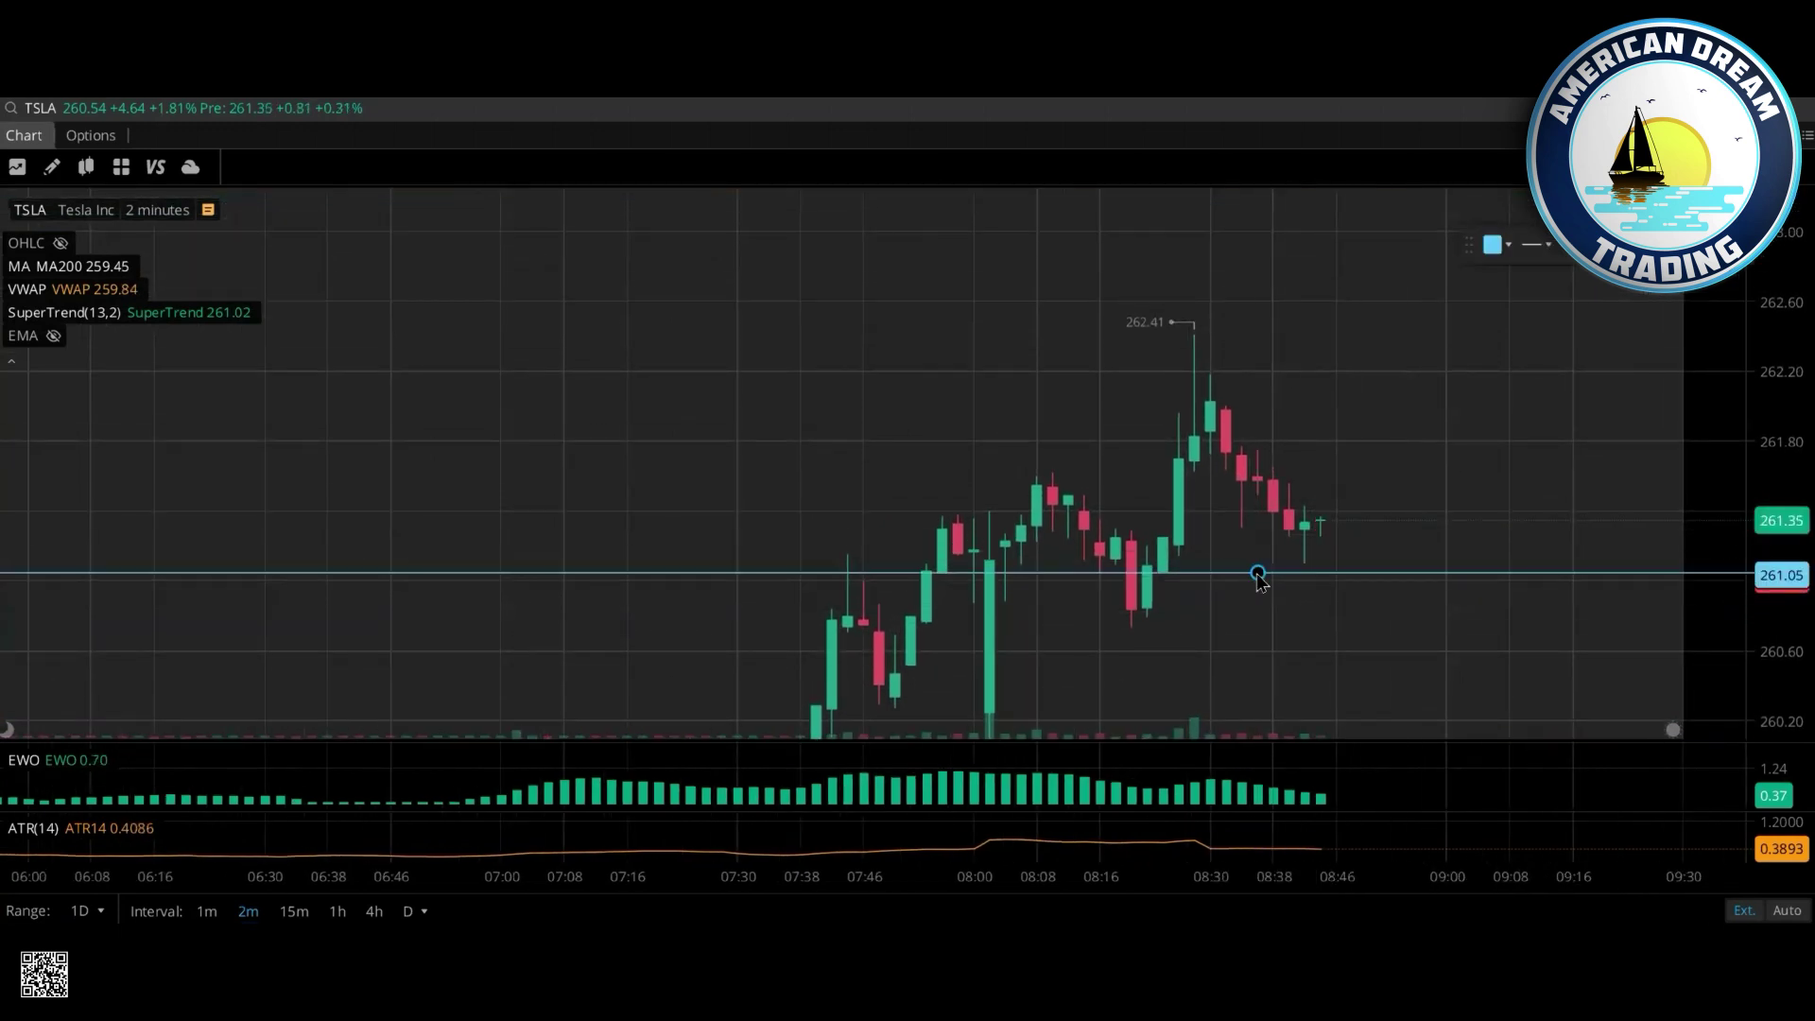
- Add a second horizontal price line above the latest TSLA candles and adjust it to 261.61
{"action": "left_click", "coordinate": [1447, 461]}
{"action": "left_click_drag", "start_coordinate": [1447, 464], "coordinate": [1443, 474]}
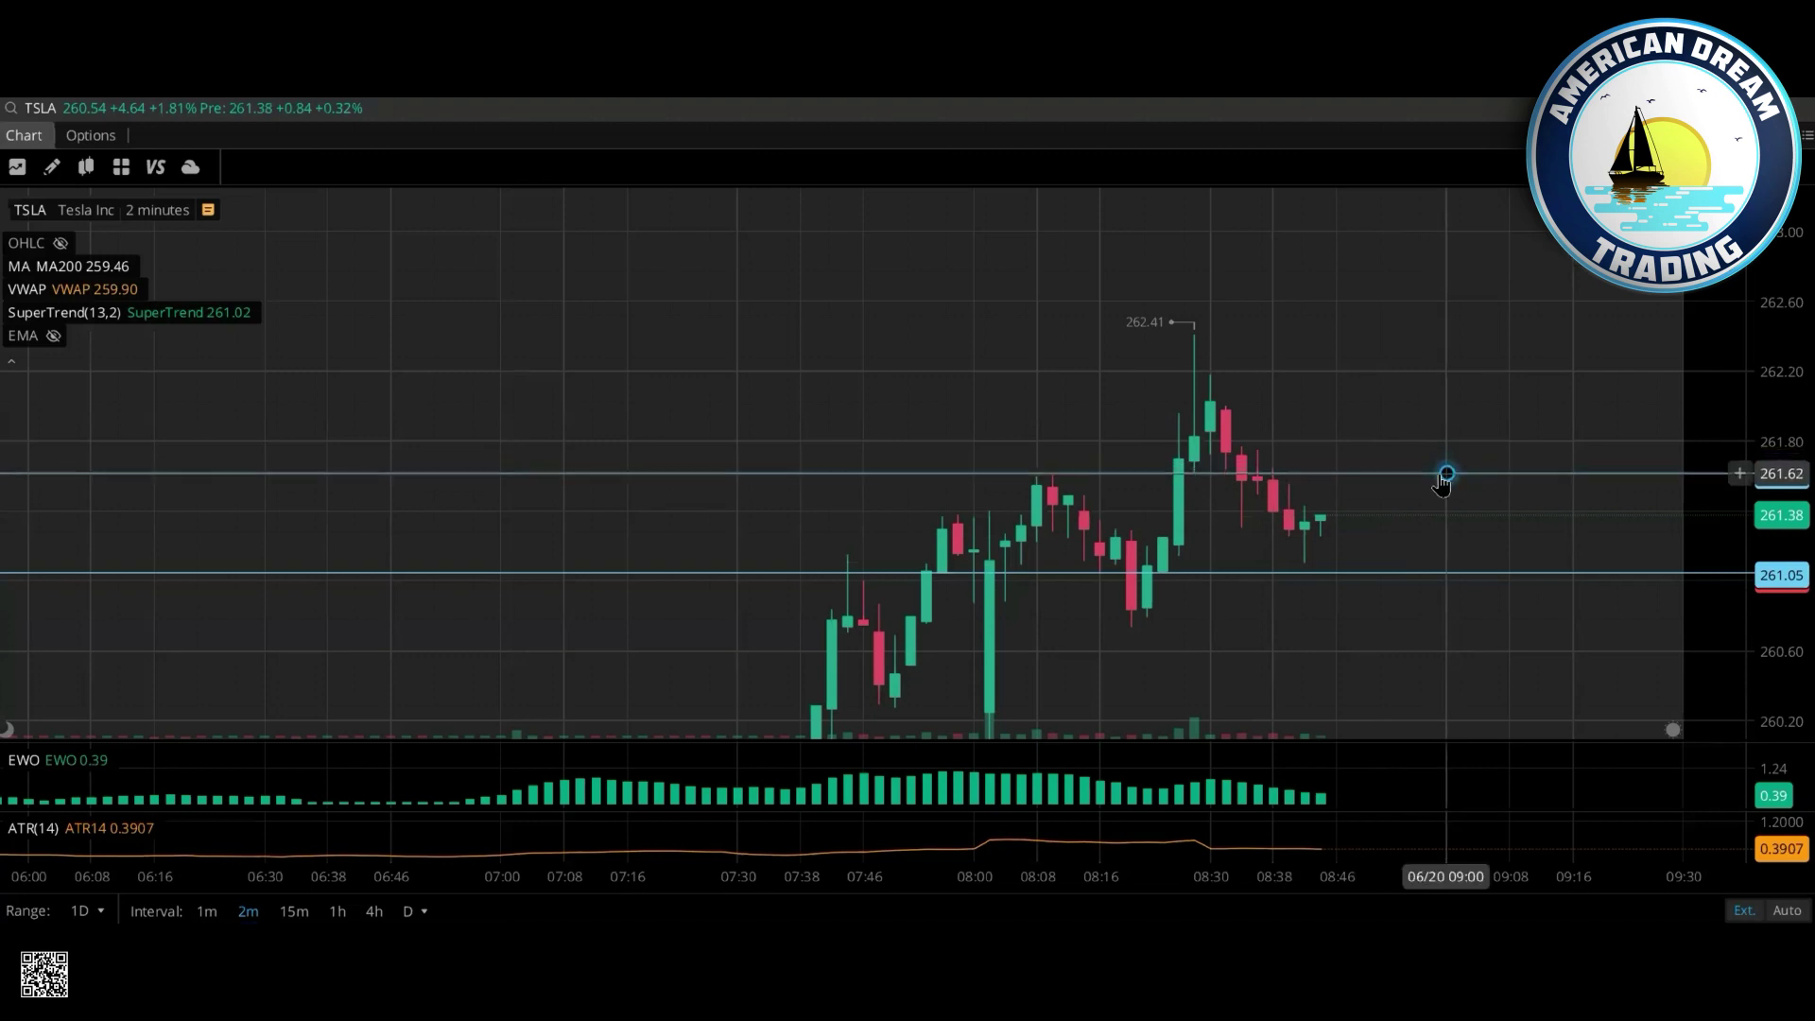
{"action": "scroll", "coordinate": [1583, 503], "scroll_direction": "up", "scroll_amount": 2}
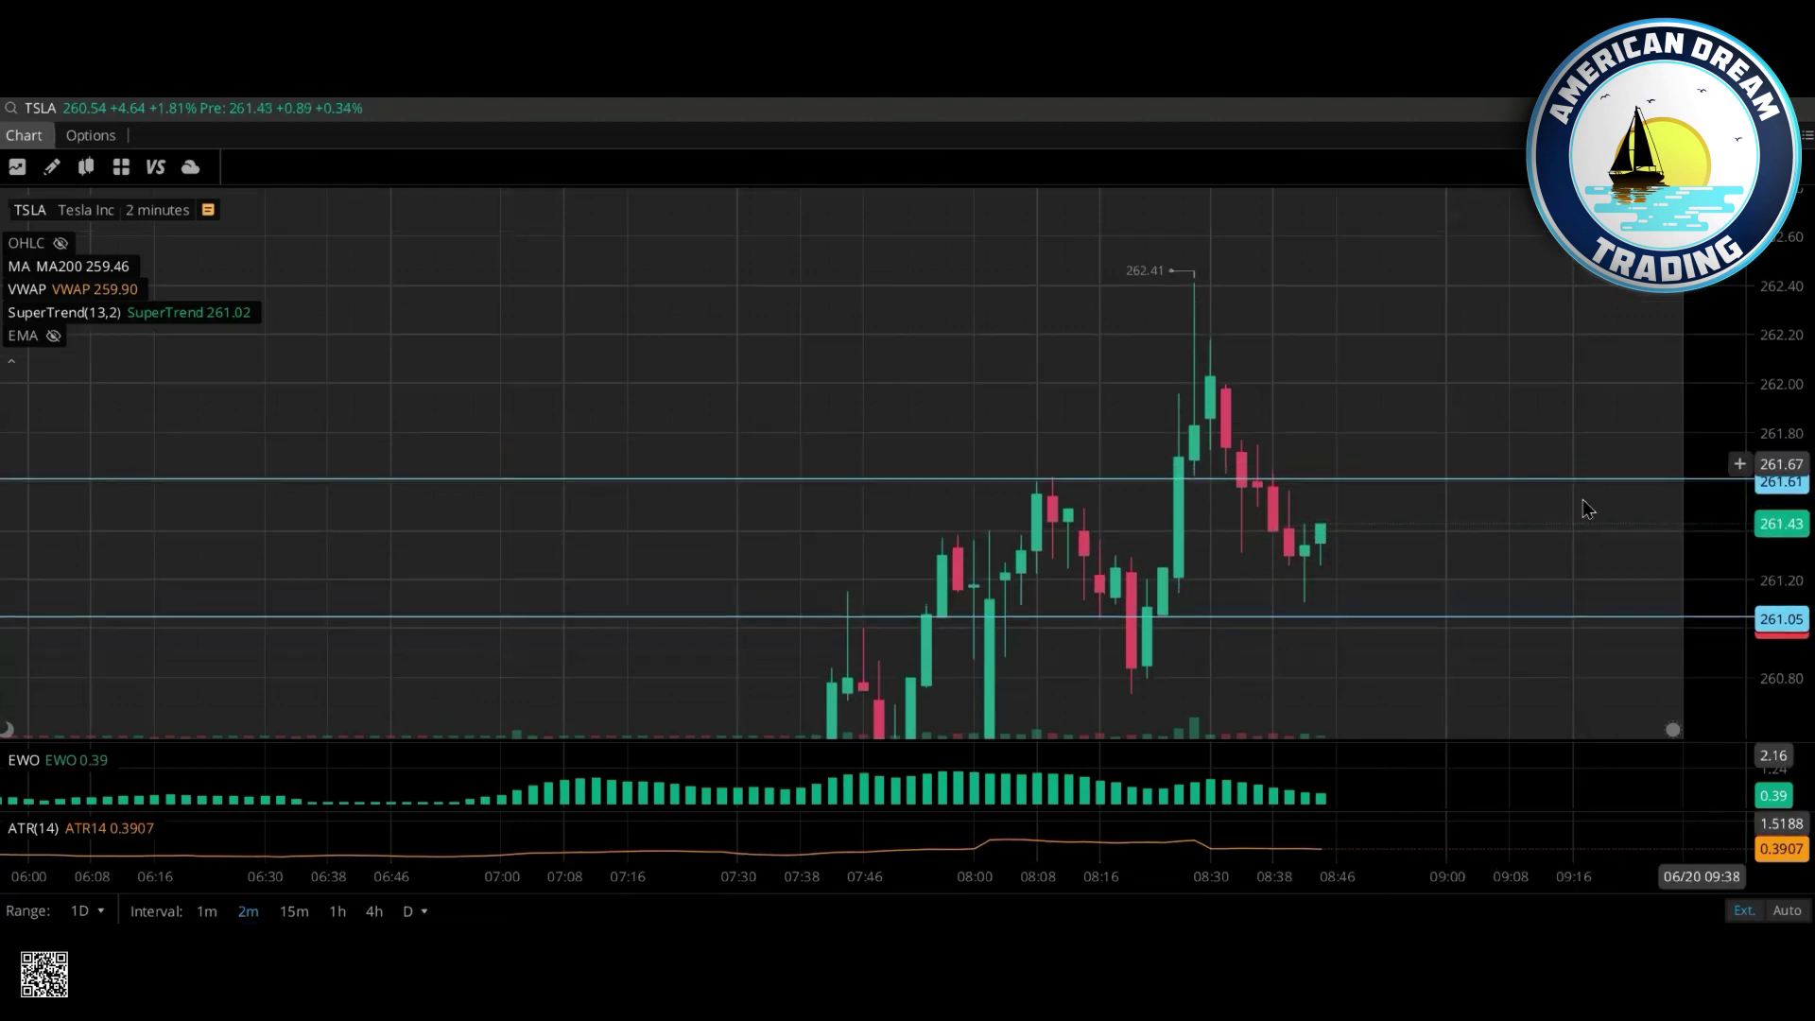
{"action": "left_click", "coordinate": [1342, 513]}
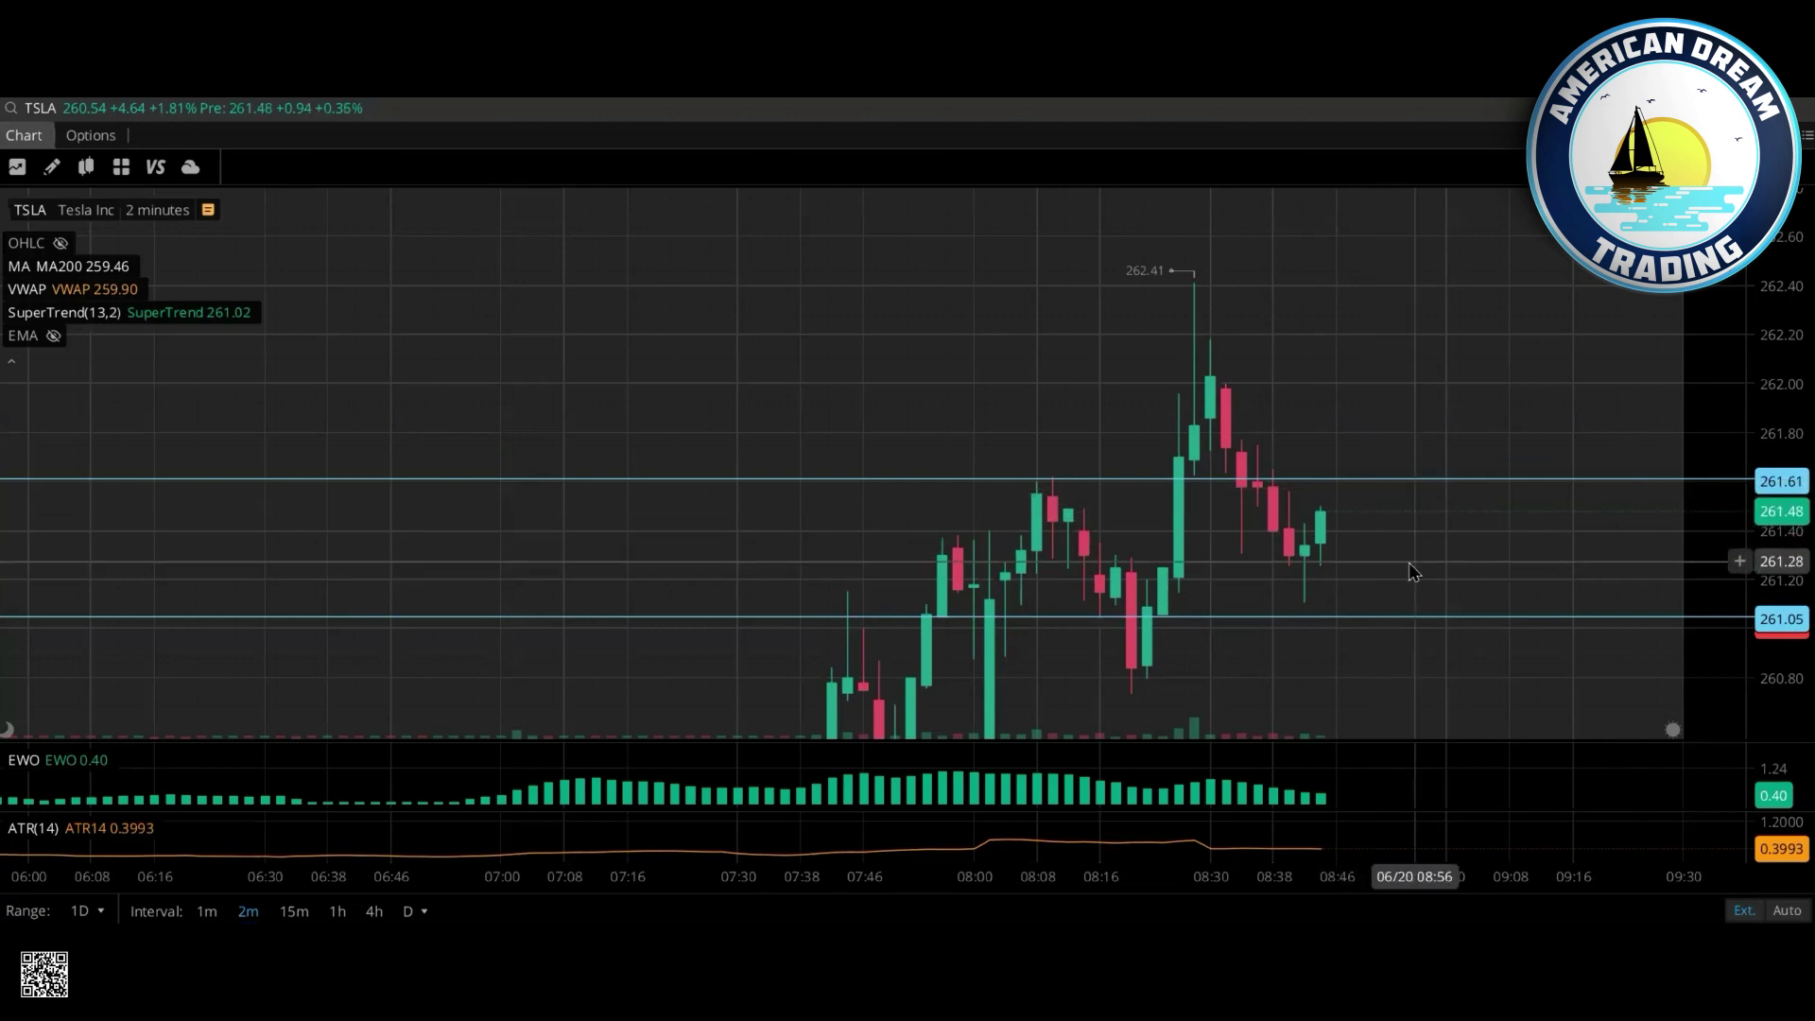
{"action": "left_click_drag", "start_coordinate": [1408, 571], "coordinate": [1408, 558]}
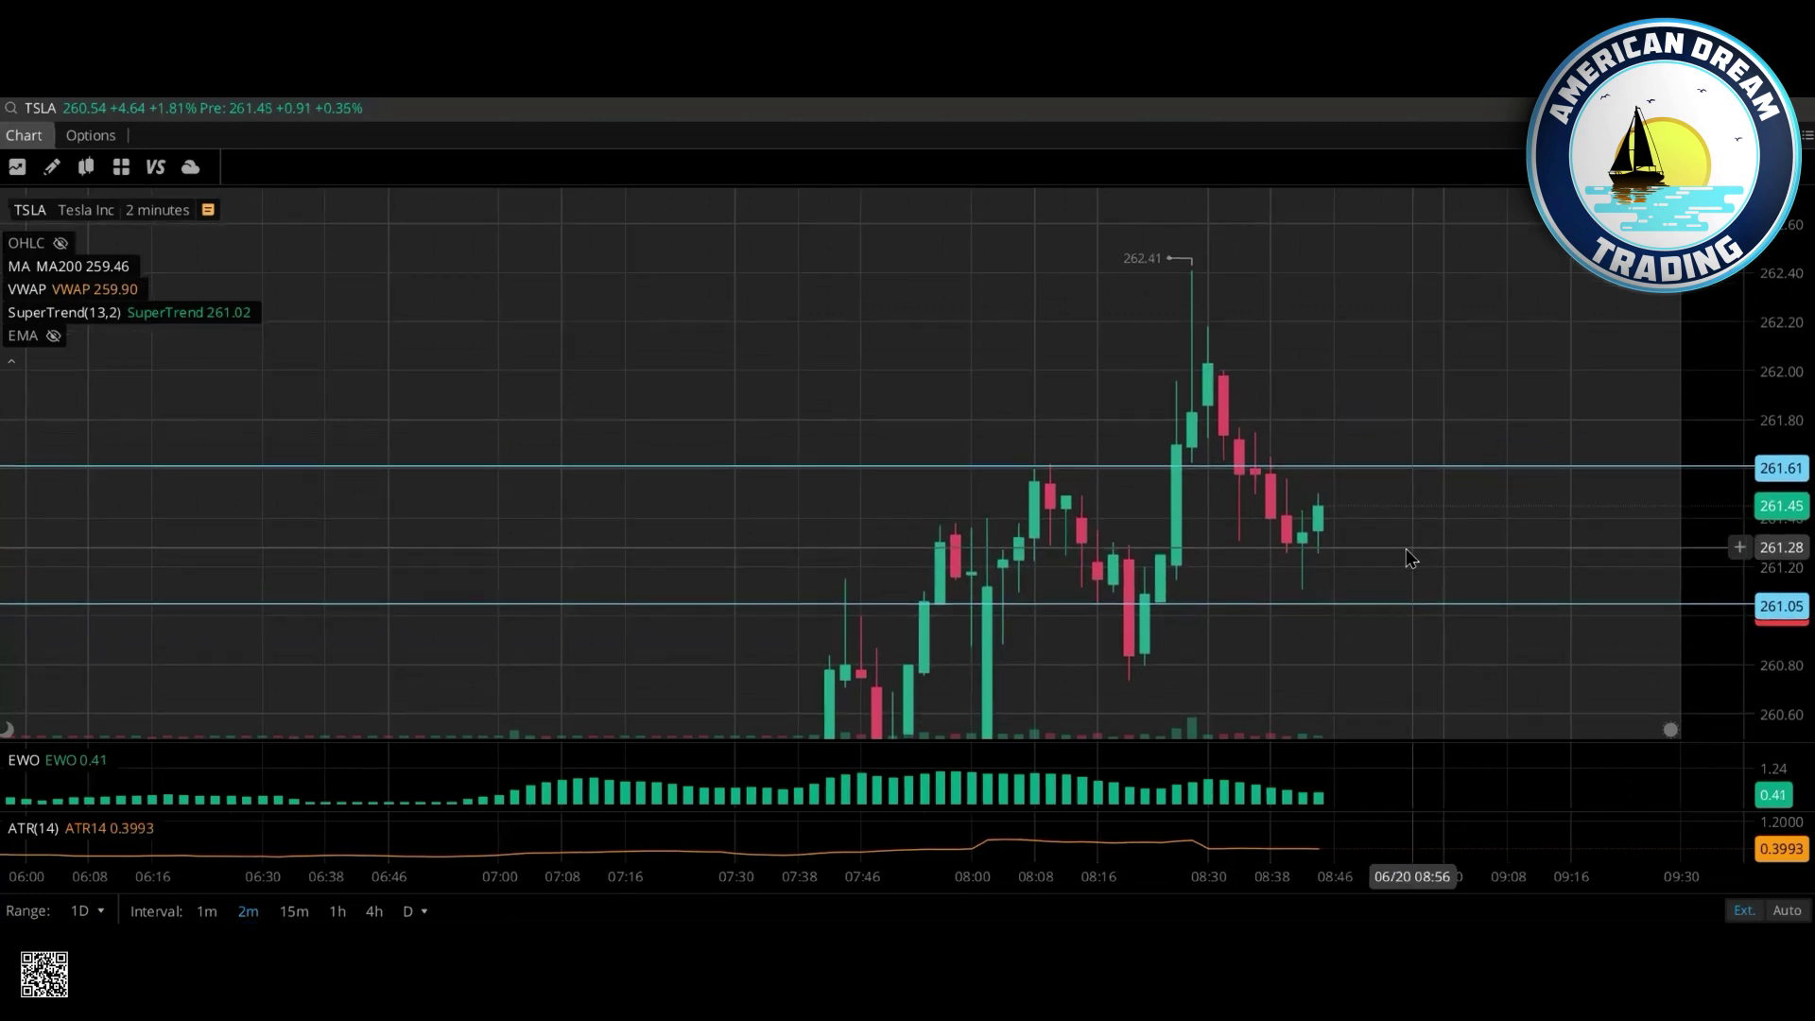